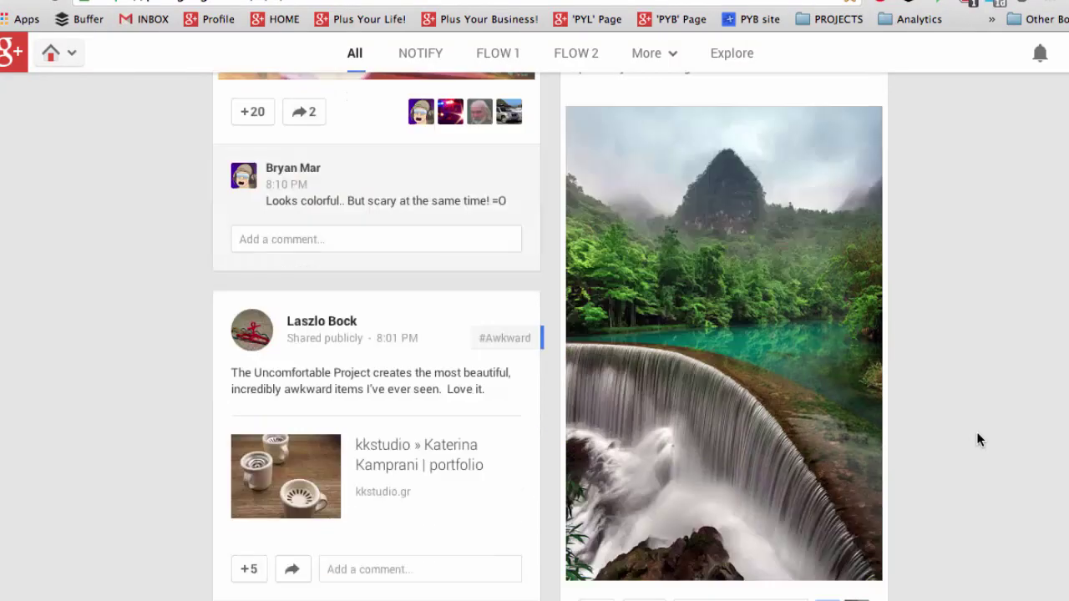
# Browse the Home stream and open the Your circles page in the People section.
pyautogui.scroll(-8, 978, 434)
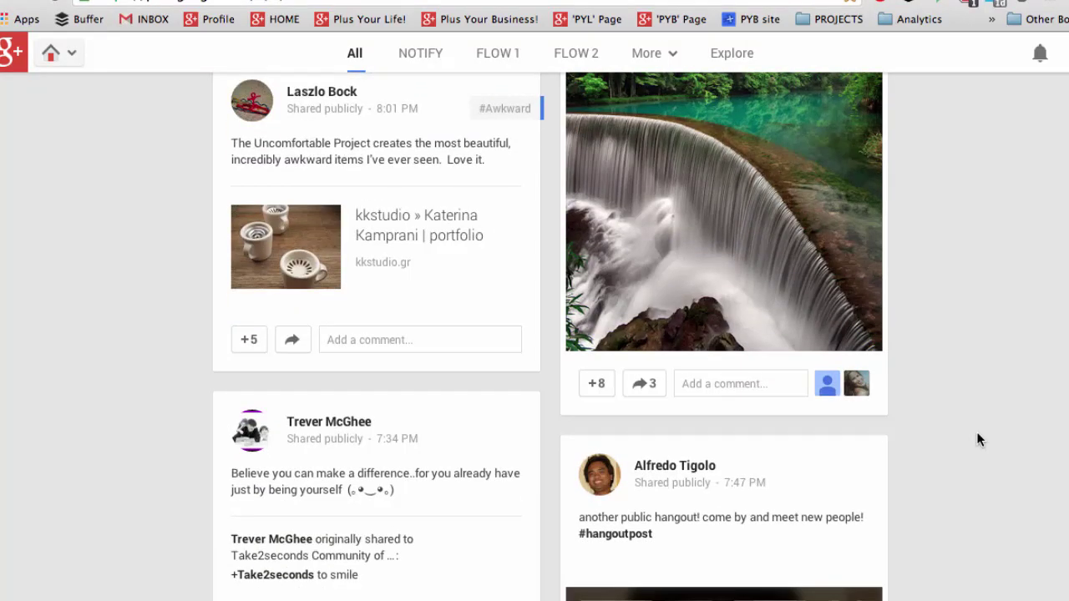
pyautogui.scroll(1, 959, 373)
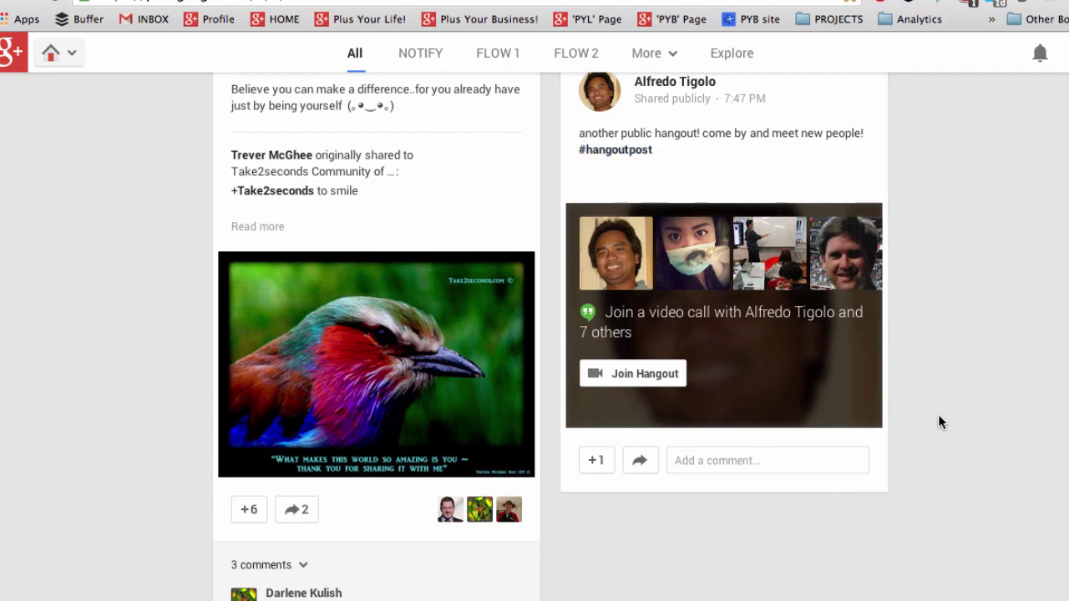
pyautogui.scroll(15, 938, 414)
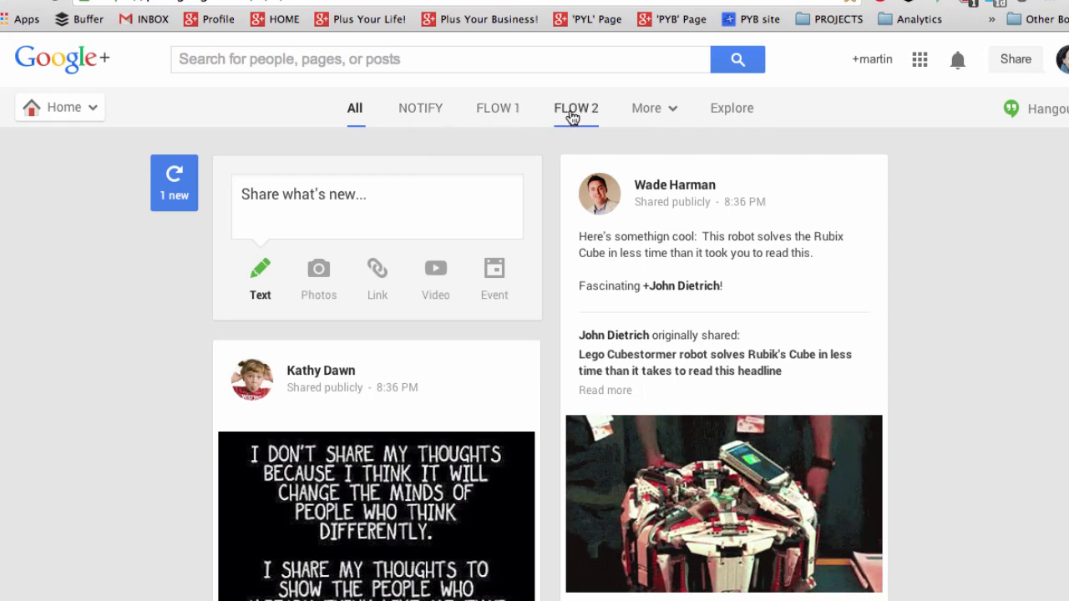
pyautogui.click(677, 112)
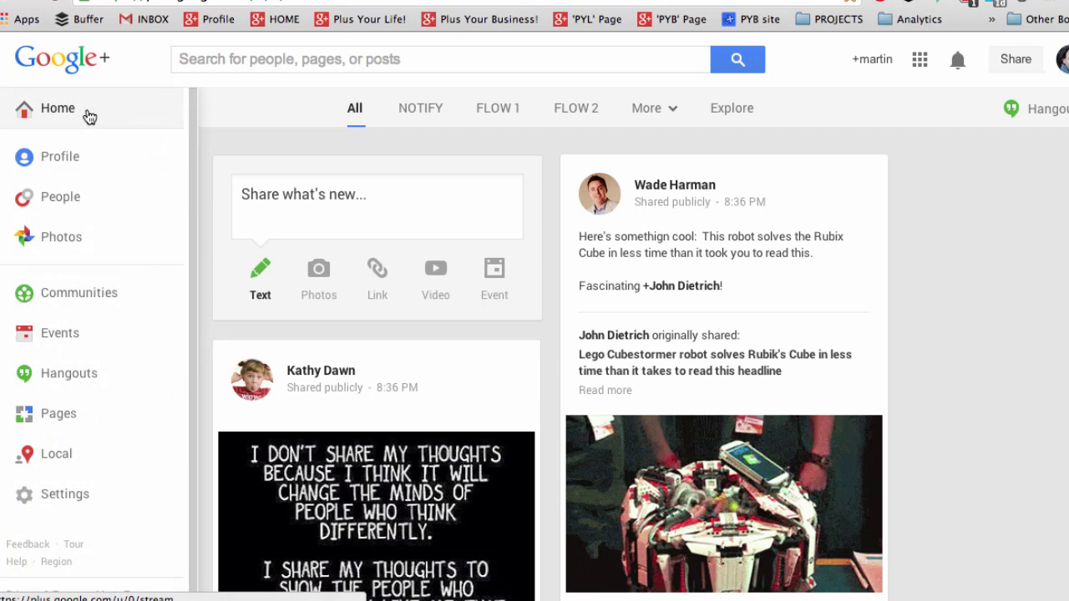
pyautogui.click(66, 204)
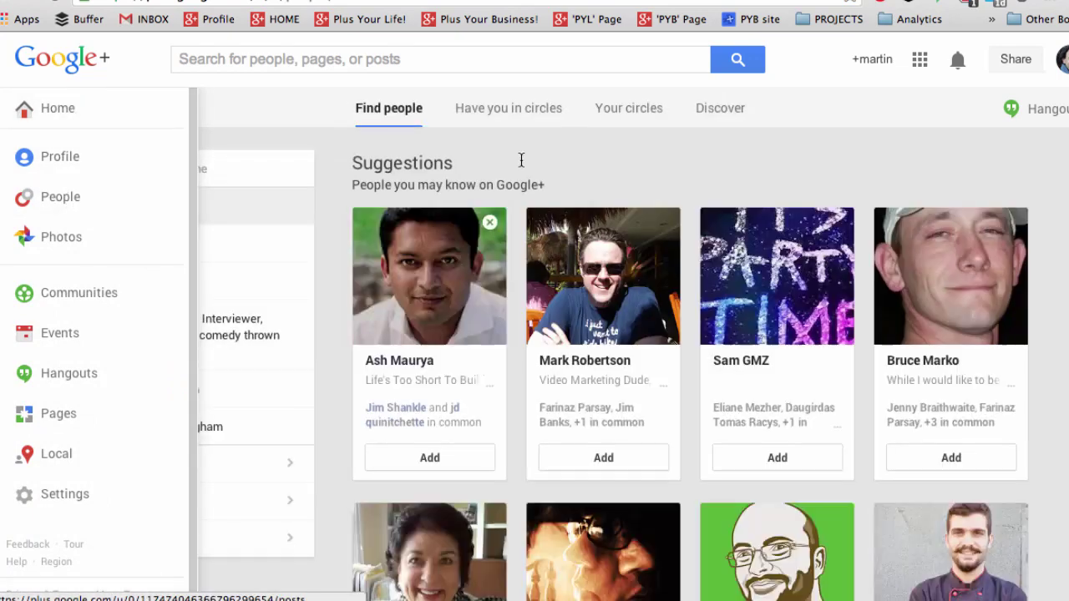
pyautogui.click(610, 114)
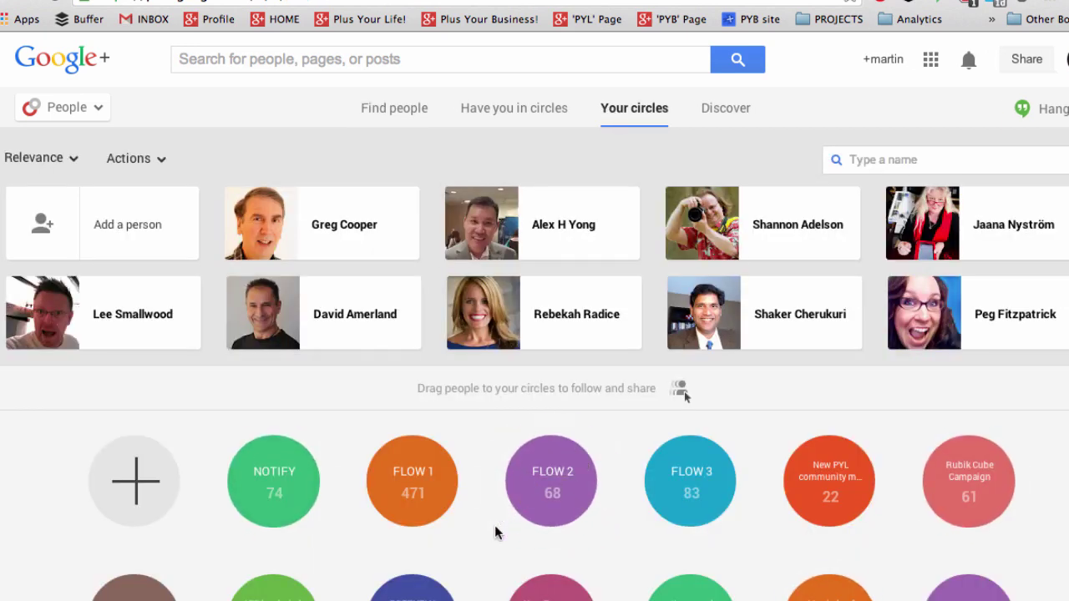
# Create an empty circle named Test and place it directly after the FLOW 3 circle.
pyautogui.scroll(-1, 494, 526)
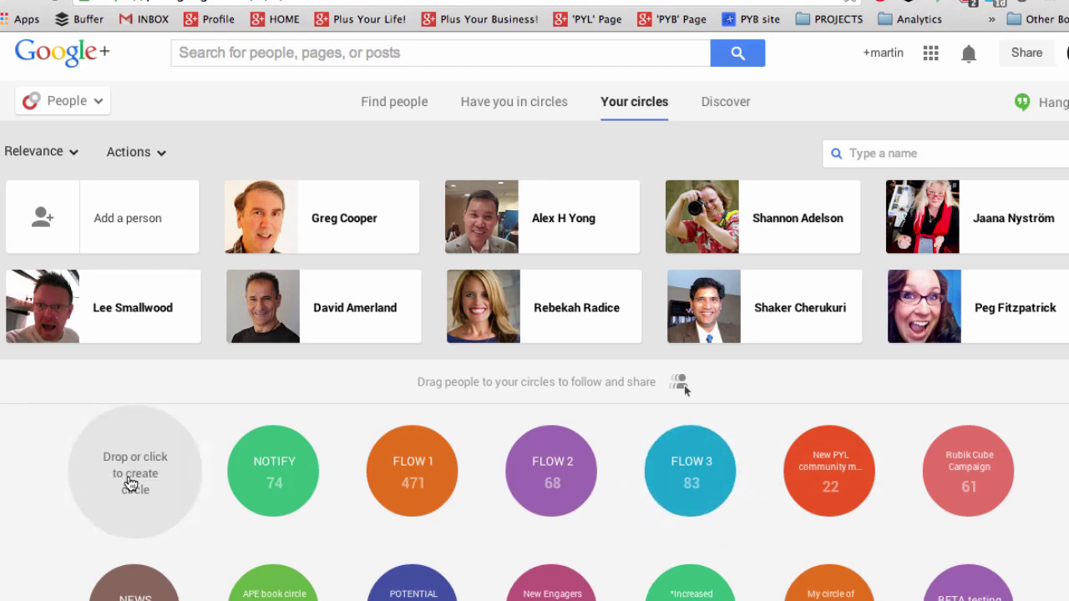
pyautogui.click(131, 482)
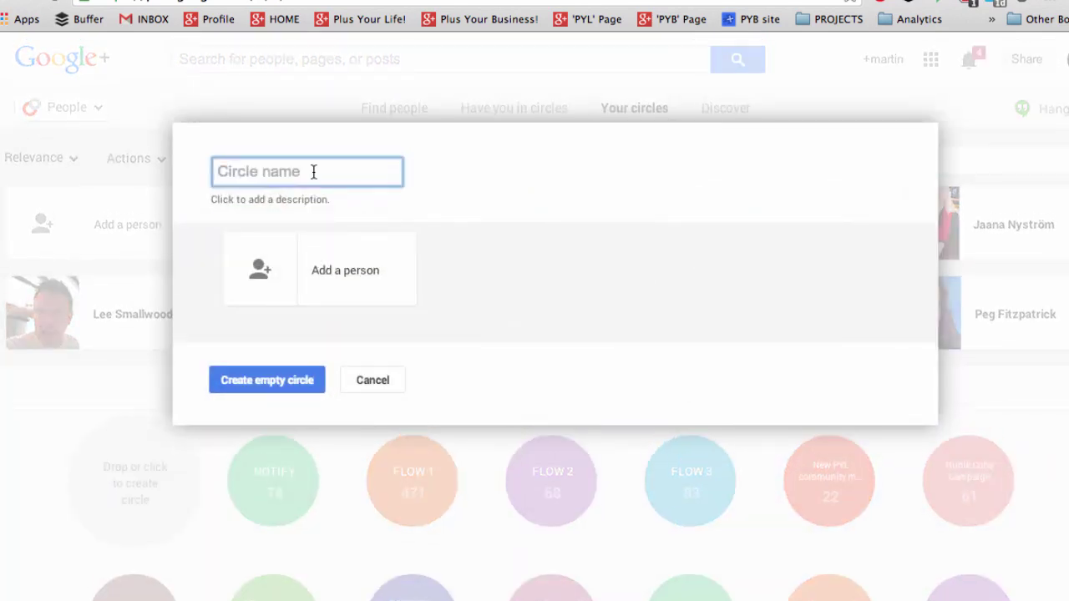
pyautogui.write('Test')
pyautogui.click(575, 356)
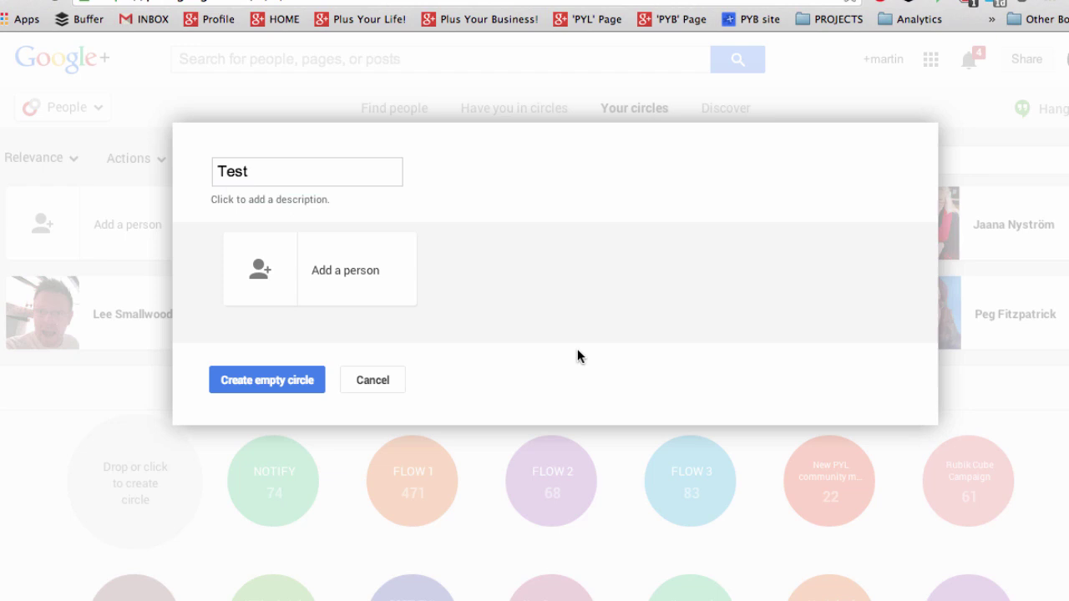
pyautogui.click(260, 382)
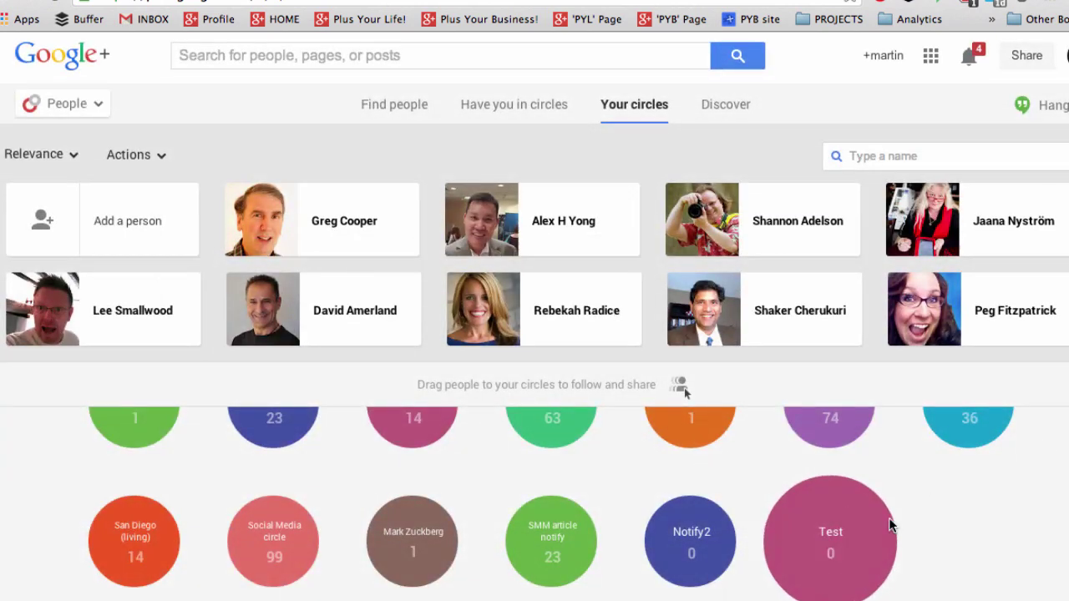
pyautogui.moveTo(833, 560); pyautogui.dragTo(771, 501)
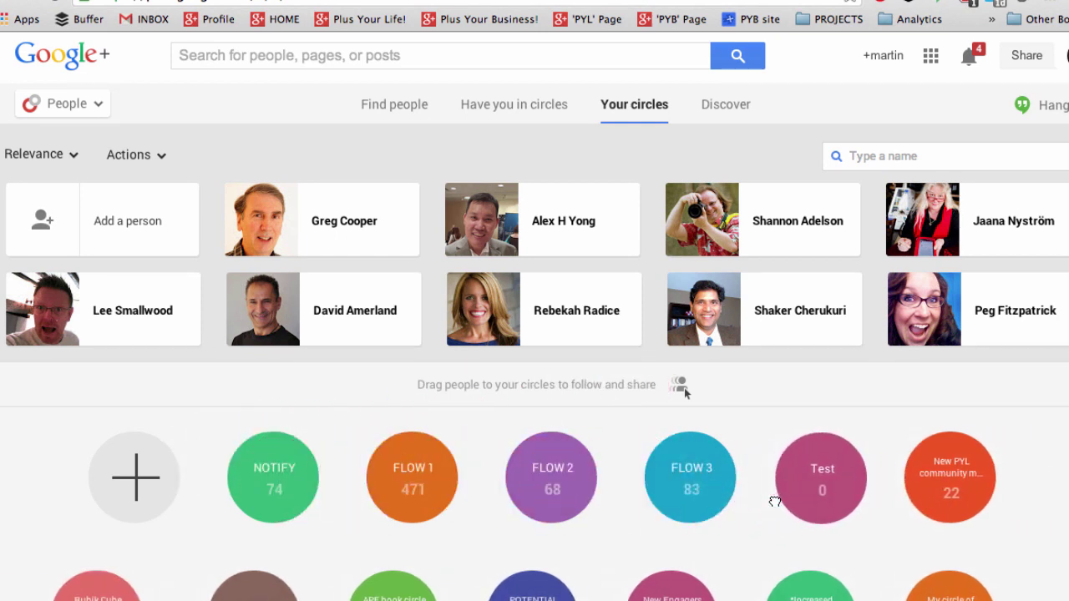
# Delete the Test circle and confirm its removal.
pyautogui.click(843, 510)
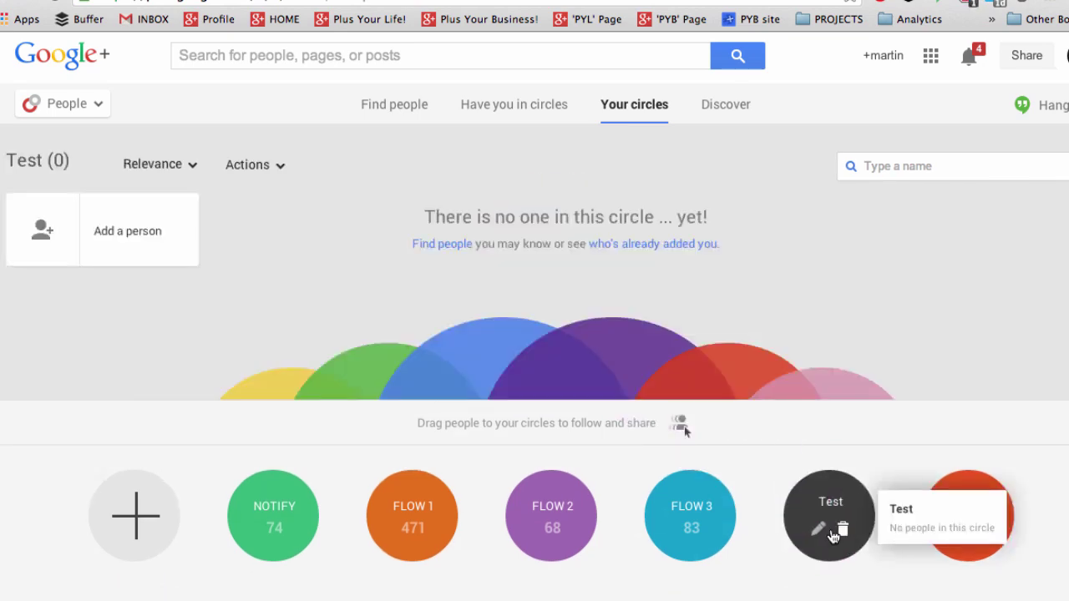
pyautogui.click(843, 531)
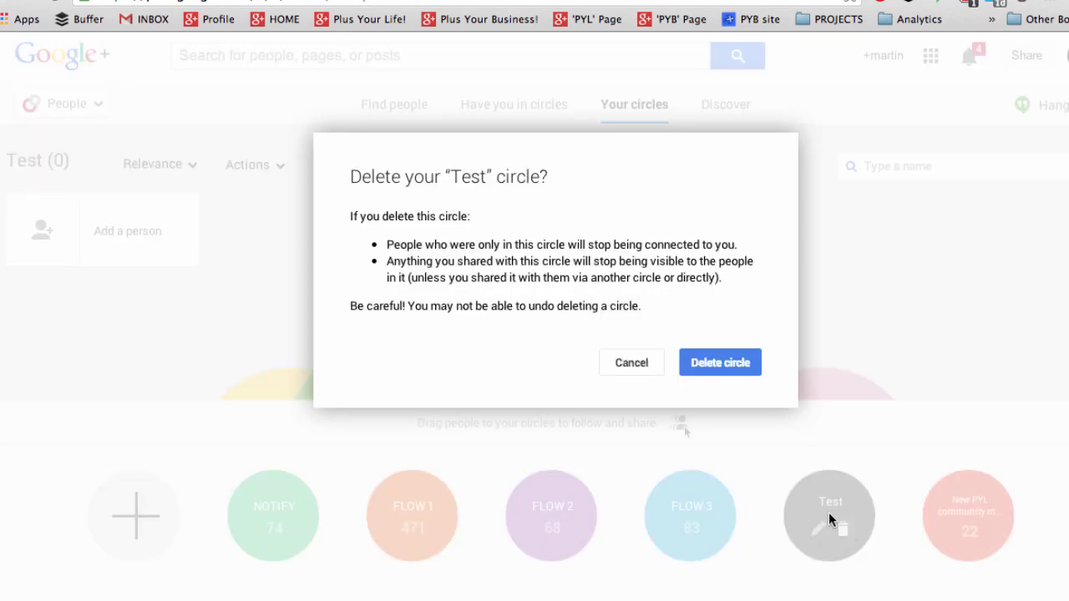
pyautogui.click(724, 363)
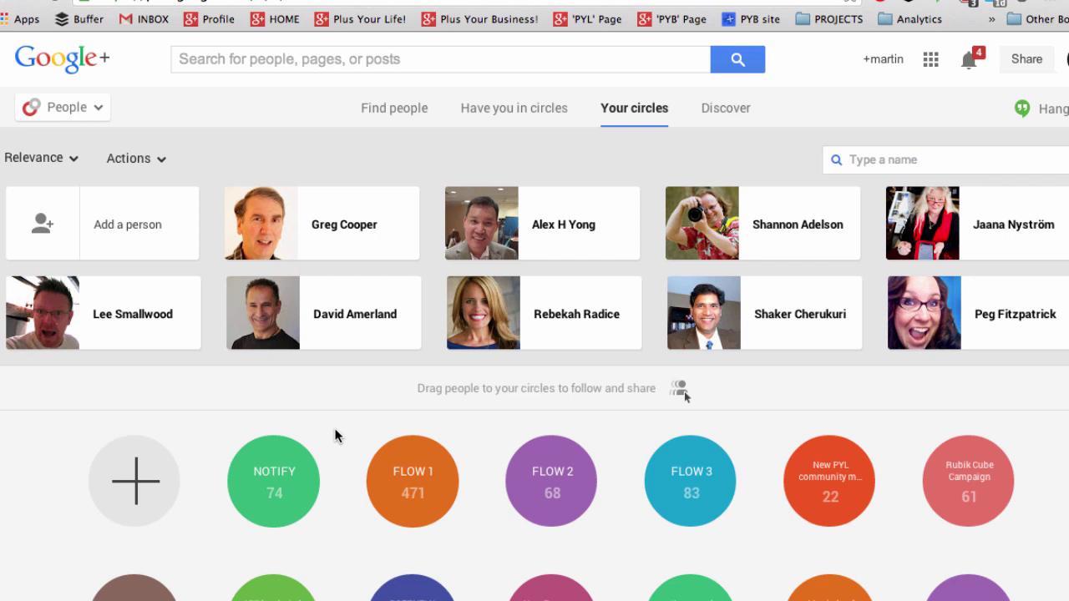
# Examine the NOTIFY, FLOW 1, FLOW 2 and FLOW 3 circles one after another.
pyautogui.moveTo(292, 493)
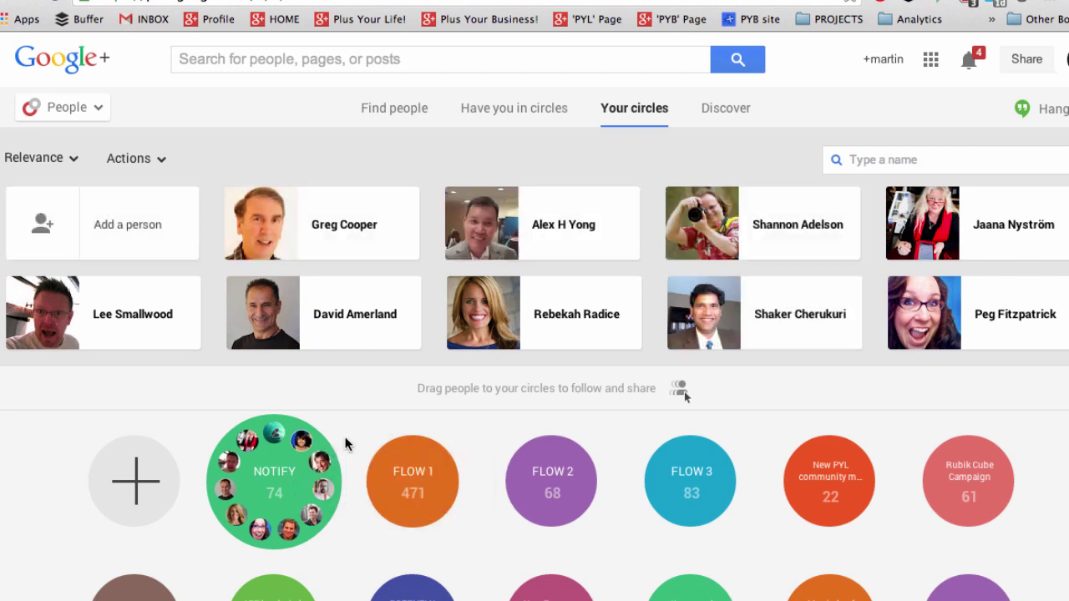
pyautogui.moveTo(414, 492)
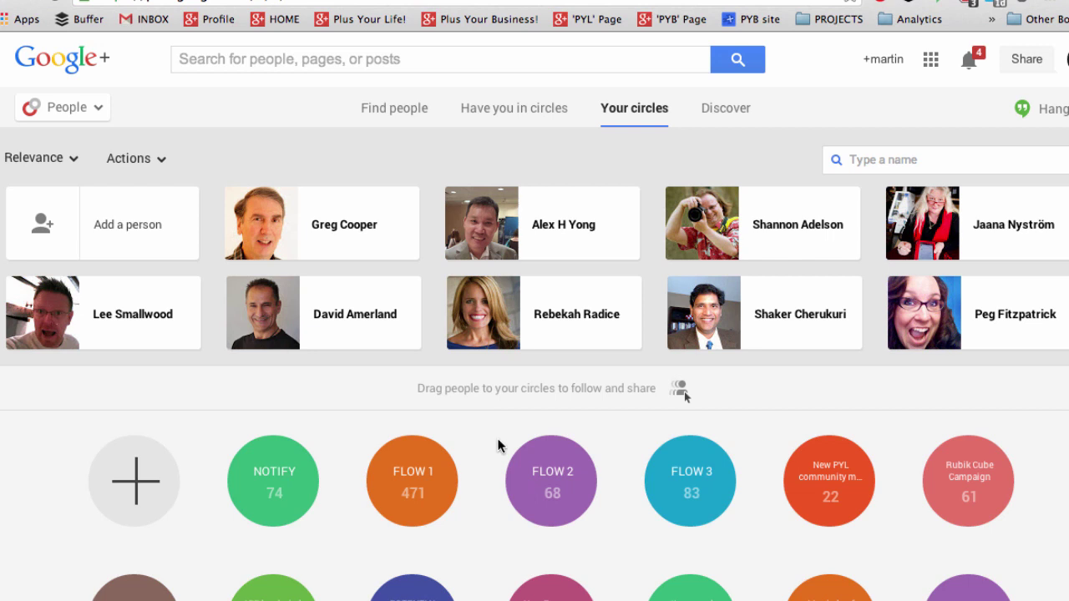
pyautogui.moveTo(551, 451)
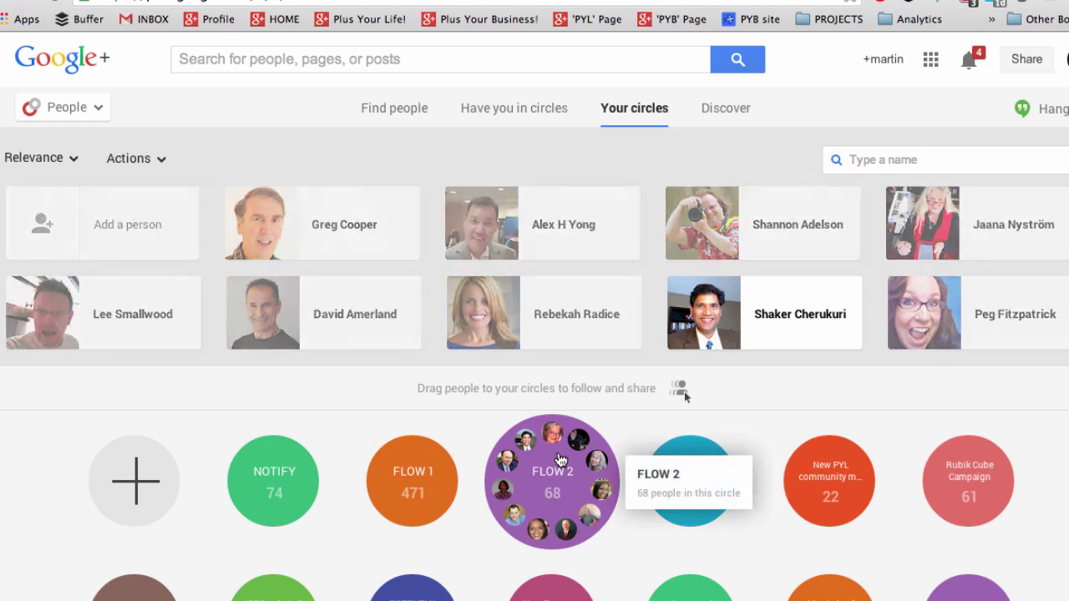
pyautogui.moveTo(668, 457)
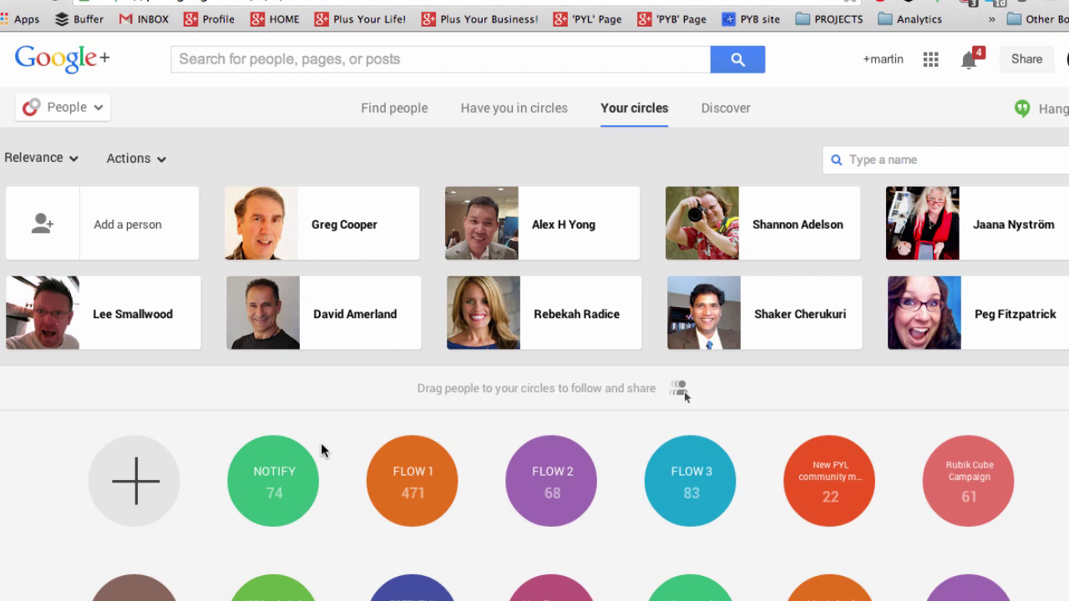
# Return to the Home page and open the NOTIFY circle's stream with its notifications turned on.
pyautogui.moveTo(311, 139); pyautogui.dragTo(564, 195)
pyautogui.click(733, 144)
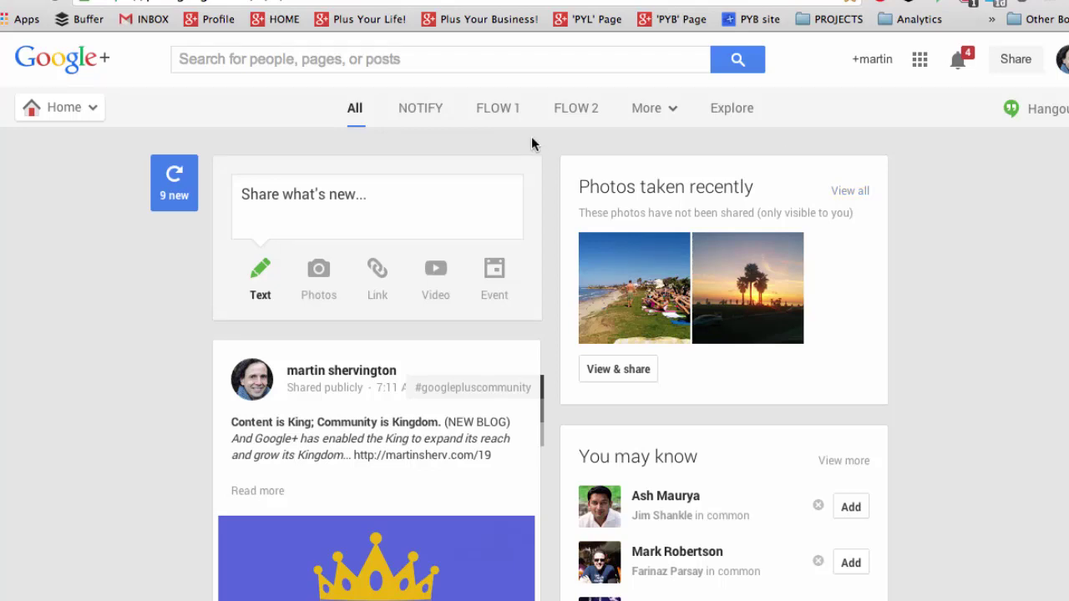
pyautogui.click(423, 116)
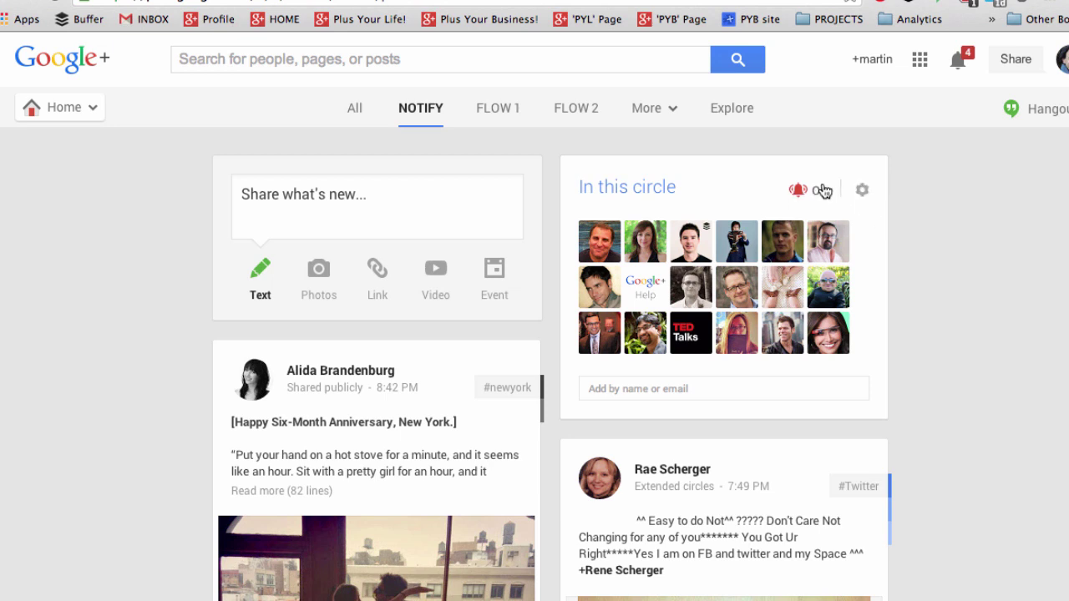
pyautogui.click(799, 192)
pyautogui.click(812, 189)
pyautogui.click(817, 193)
# Show the NOTIFY circle's posts in the Home stream and set their amount to More.
pyautogui.click(863, 193)
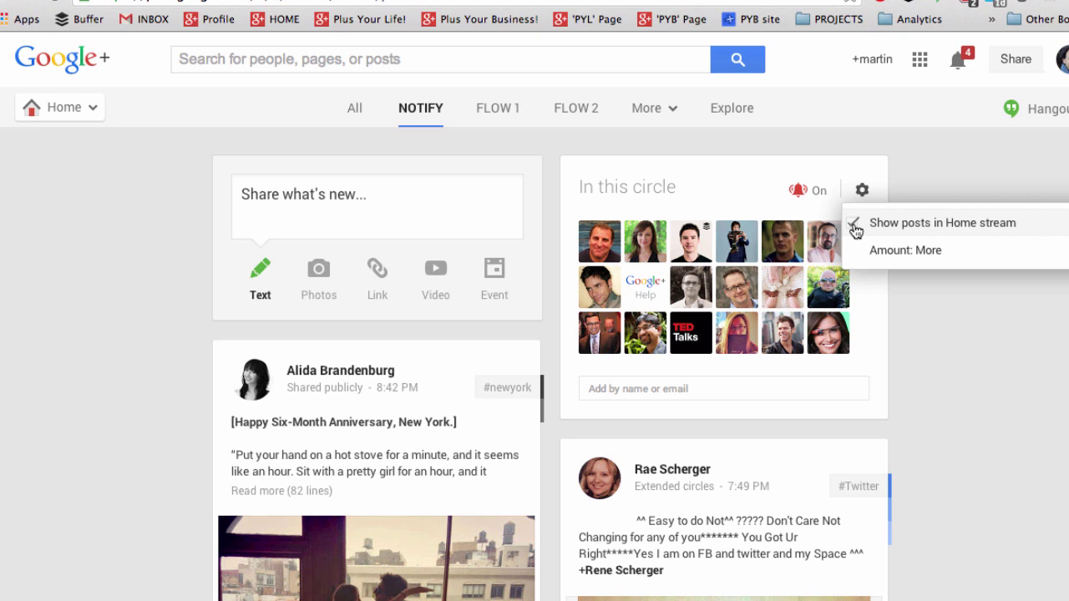
pyautogui.click(854, 227)
pyautogui.click(854, 229)
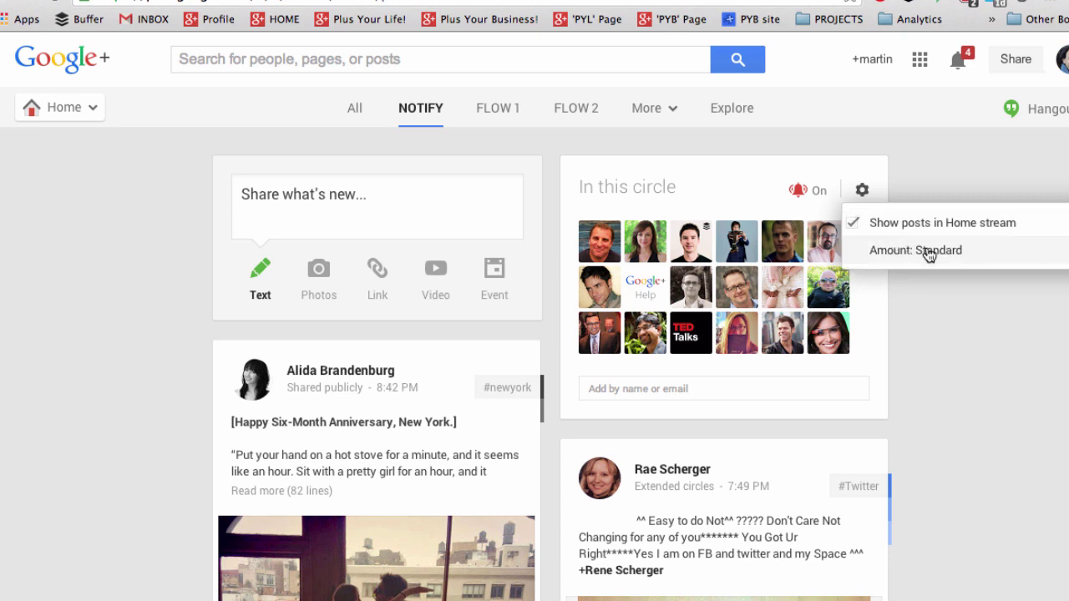
pyautogui.click(944, 254)
pyautogui.click(810, 255)
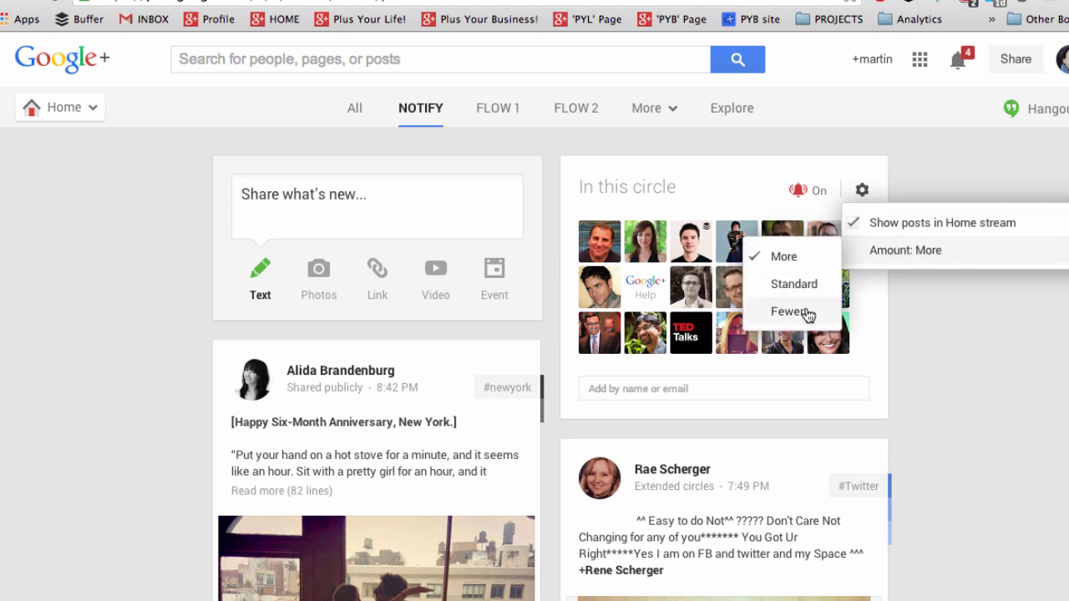
pyautogui.click(854, 225)
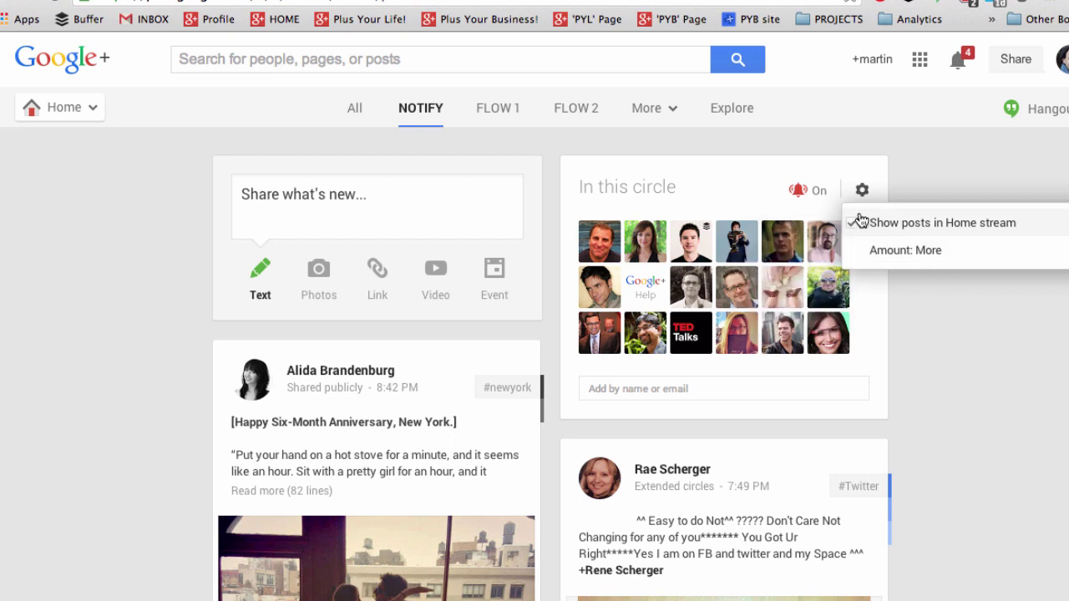
pyautogui.click(854, 225)
pyautogui.click(854, 226)
pyautogui.click(925, 255)
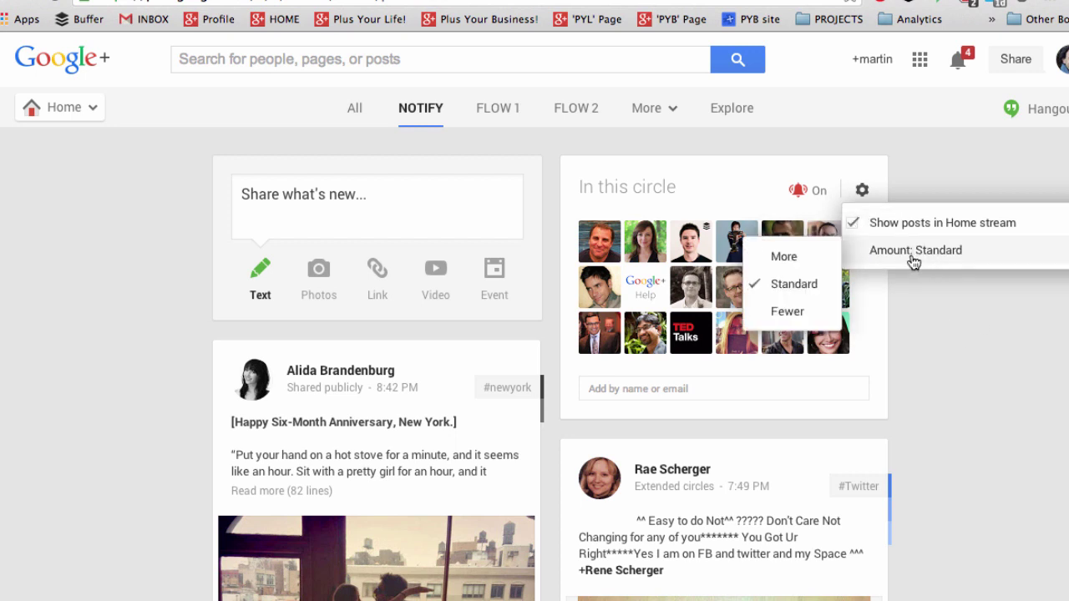
pyautogui.click(786, 258)
pyautogui.click(995, 347)
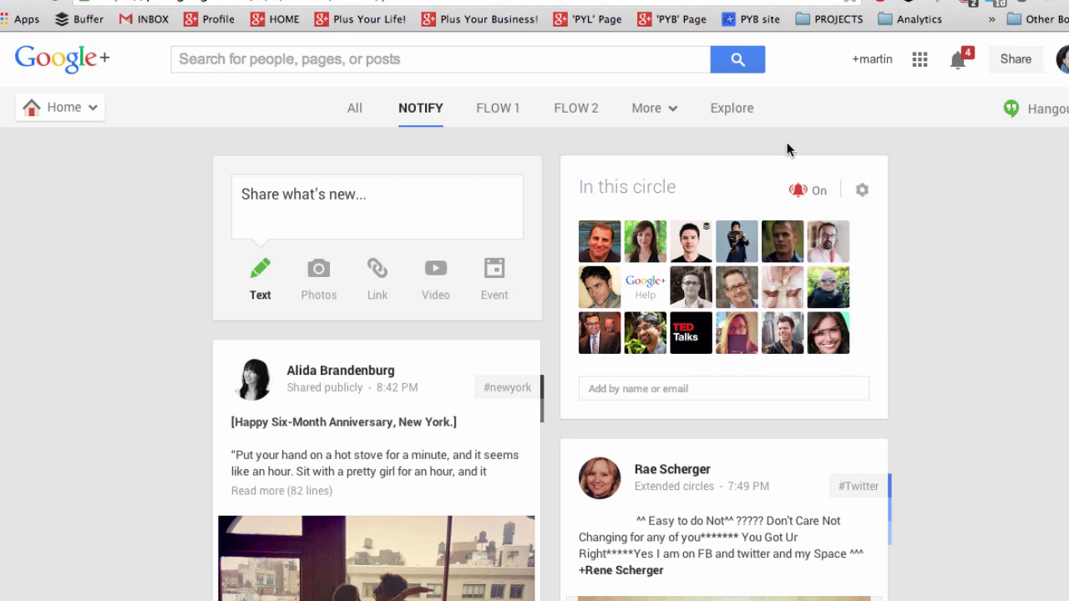
# Check the Home stream visibility and post amount settings of the FLOW 1 and FLOW 2 circles.
pyautogui.click(506, 116)
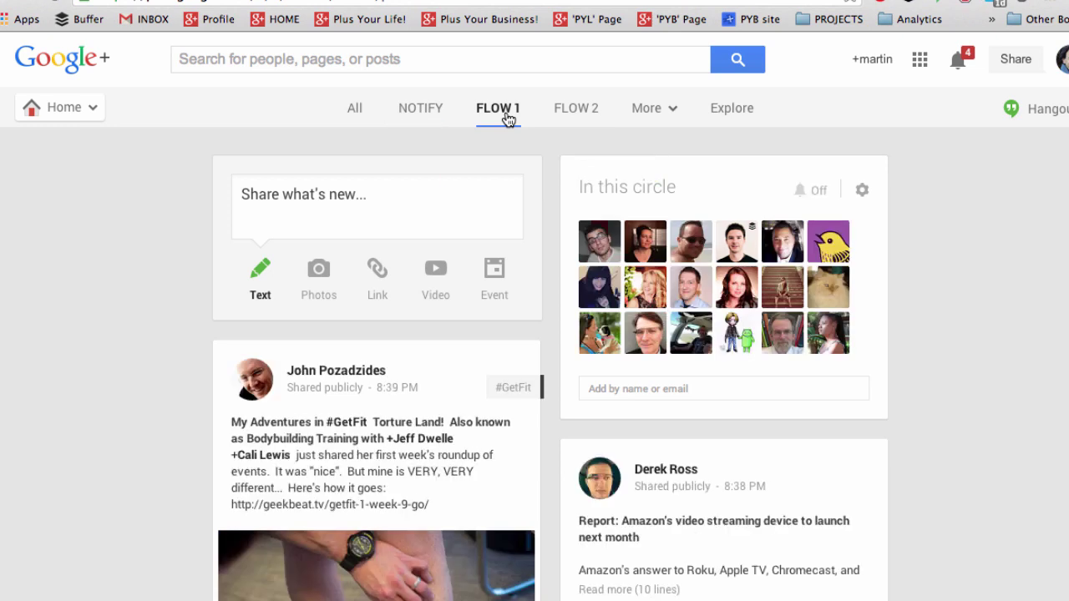
pyautogui.click(862, 191)
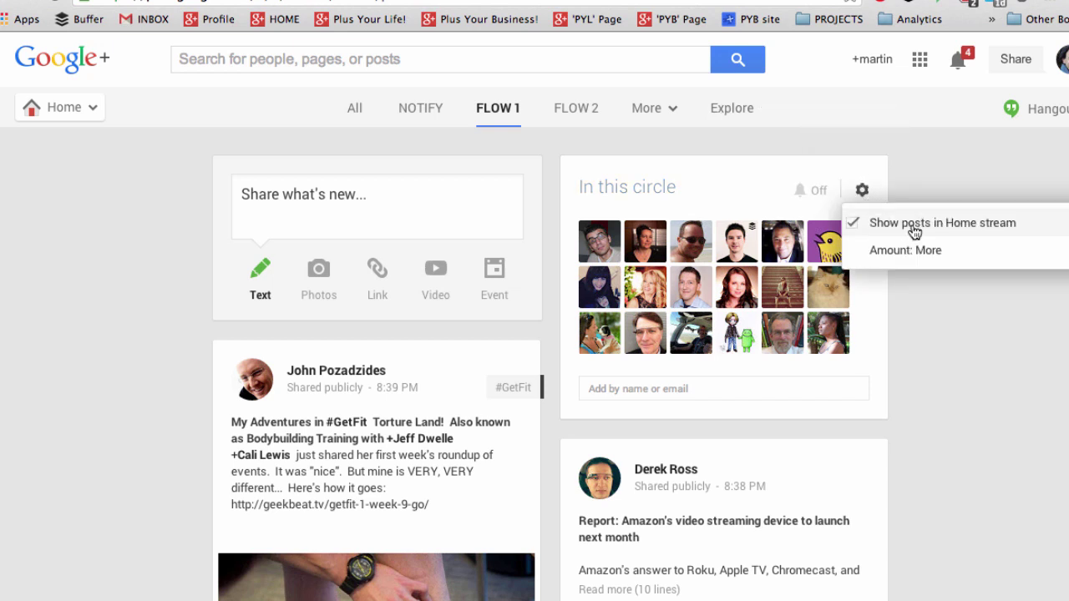
pyautogui.click(934, 250)
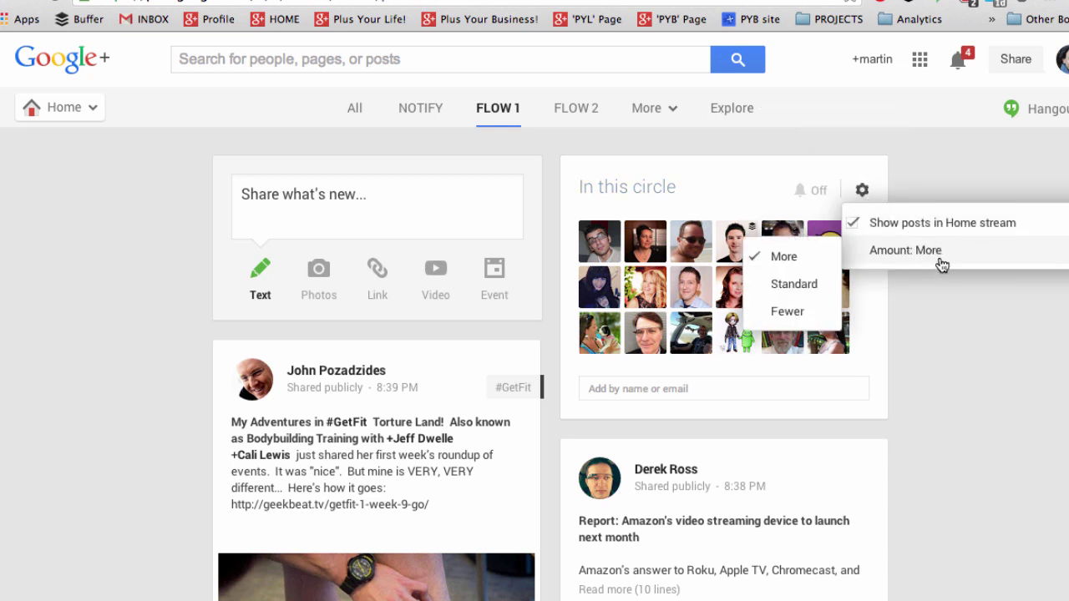
pyautogui.click(586, 110)
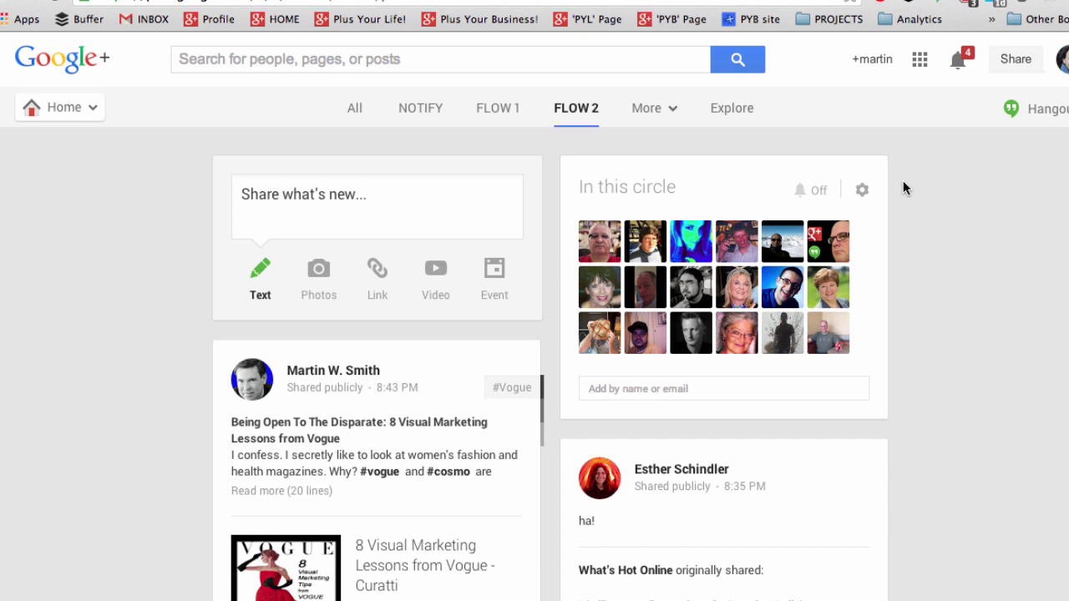
pyautogui.click(862, 194)
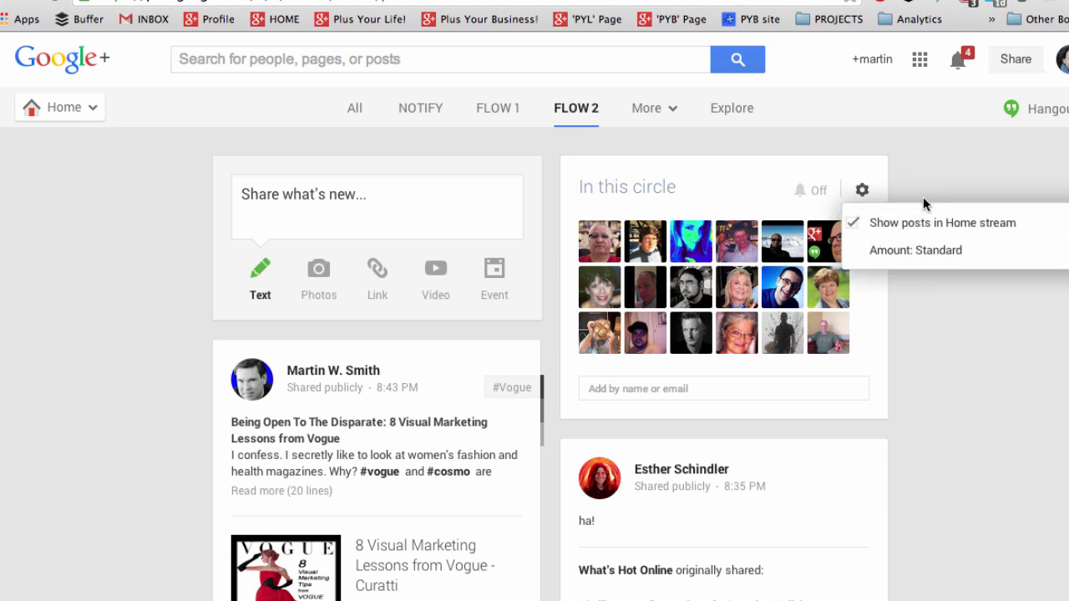
# Check the FLOW 3 circle's Home stream visibility and post amount, and list the remaining circles.
pyautogui.click(659, 108)
pyautogui.click(669, 147)
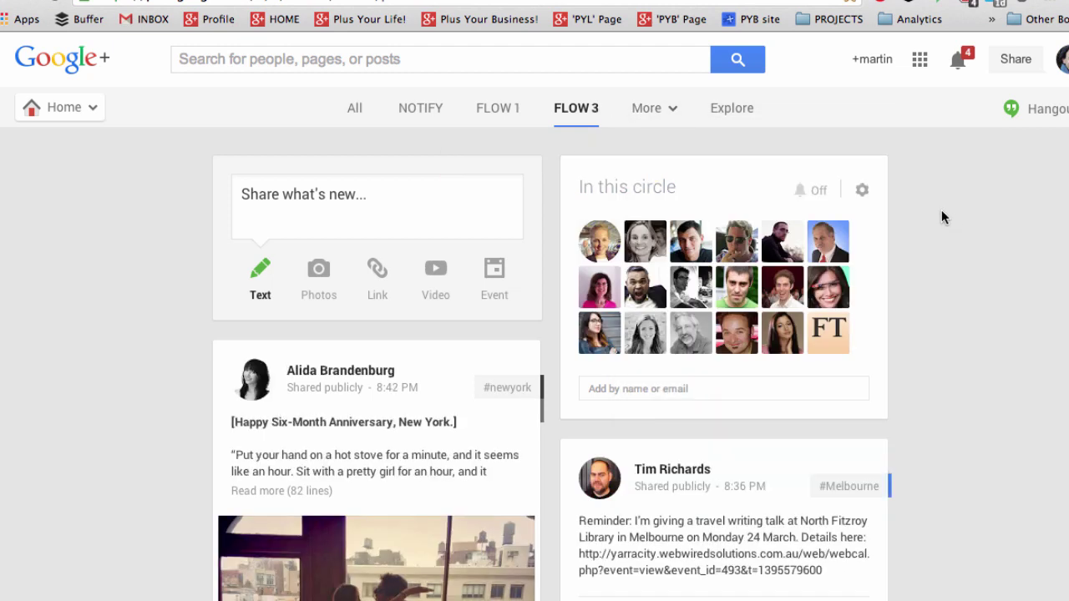
pyautogui.click(862, 191)
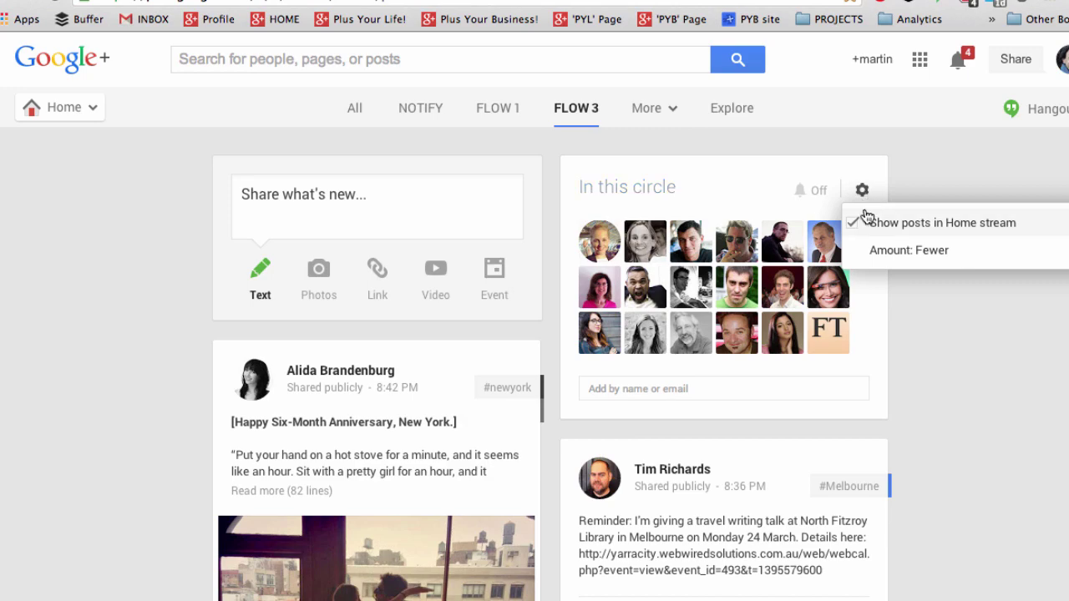
pyautogui.click(923, 255)
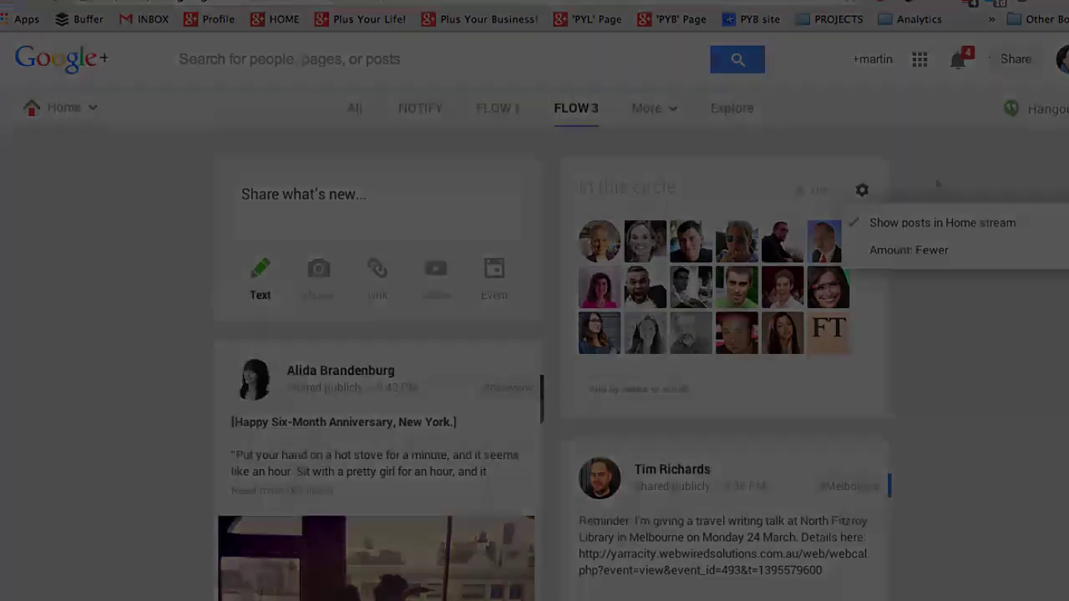
pyautogui.click(672, 111)
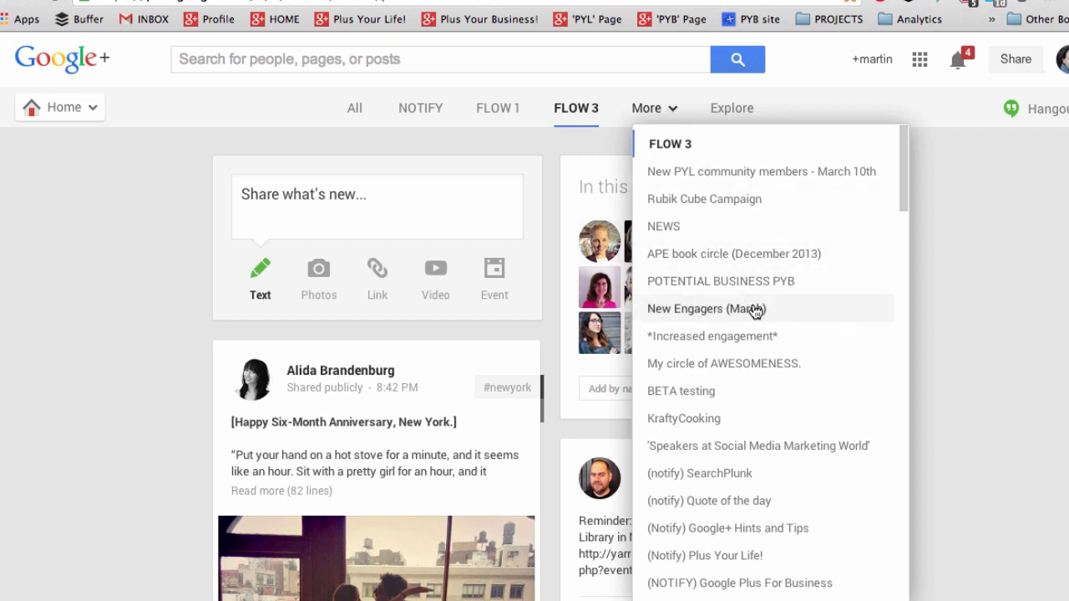
# Open the KraftyCooking circle's stream and check its Home stream settings.
pyautogui.click(718, 418)
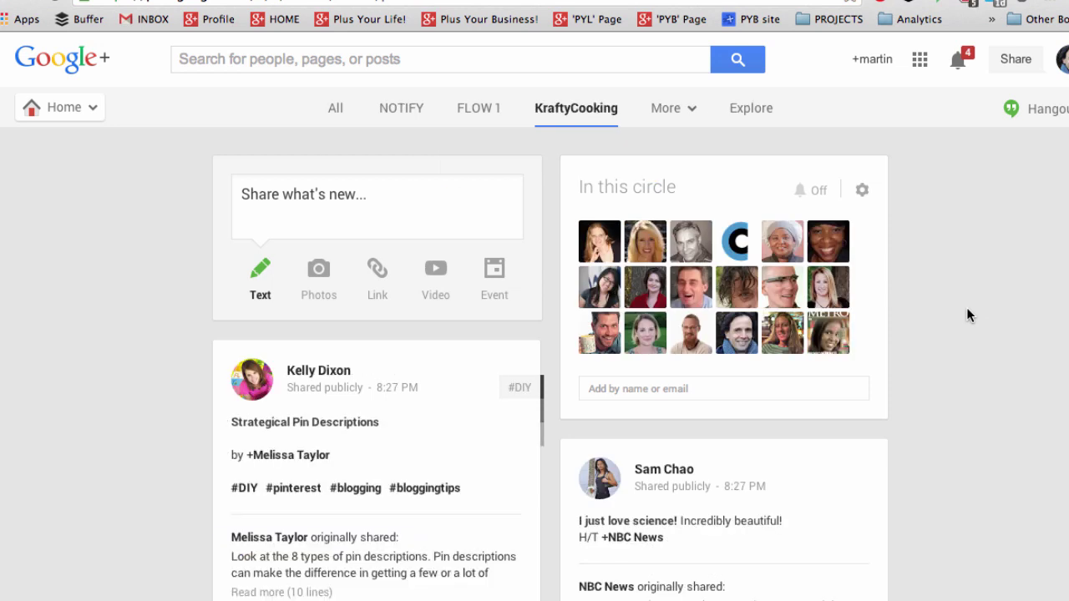
pyautogui.click(864, 197)
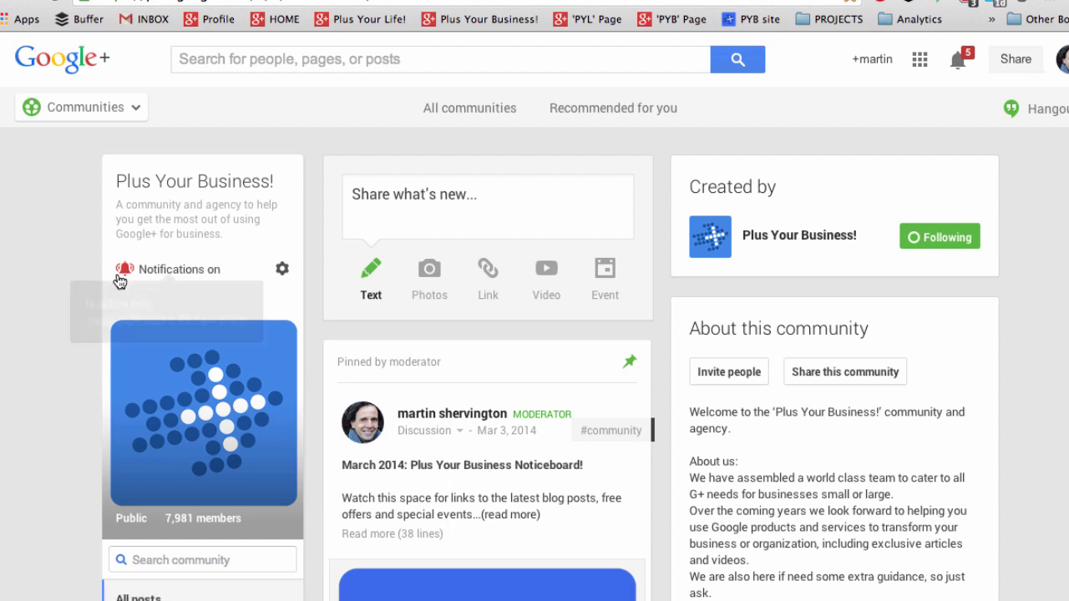
# Set the amount of Plus Your Business! community posts shown in the Home stream to More.
pyautogui.click(282, 270)
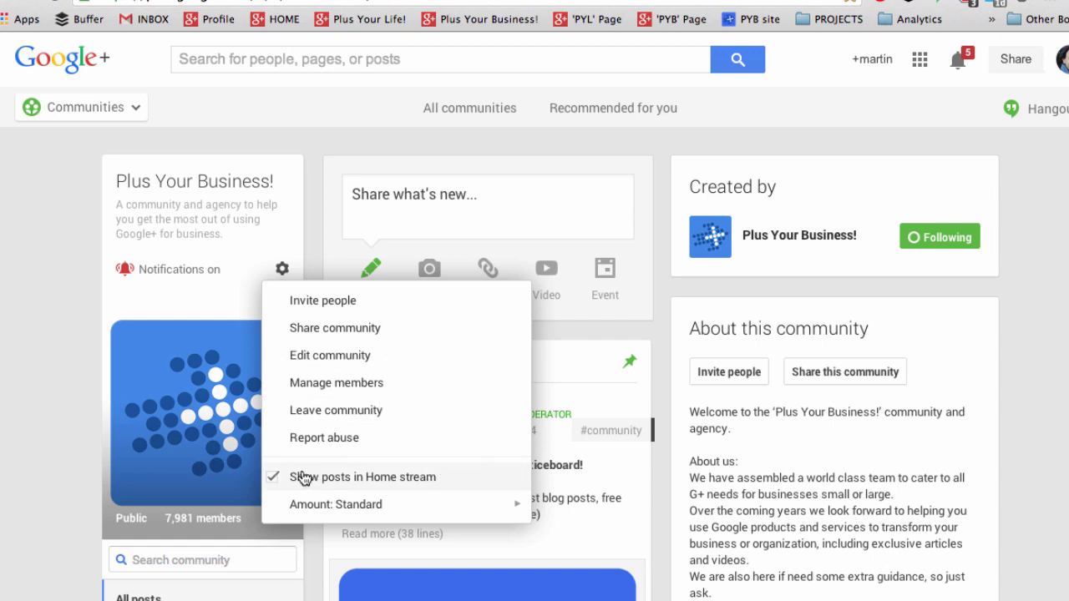
pyautogui.moveTo(367, 510)
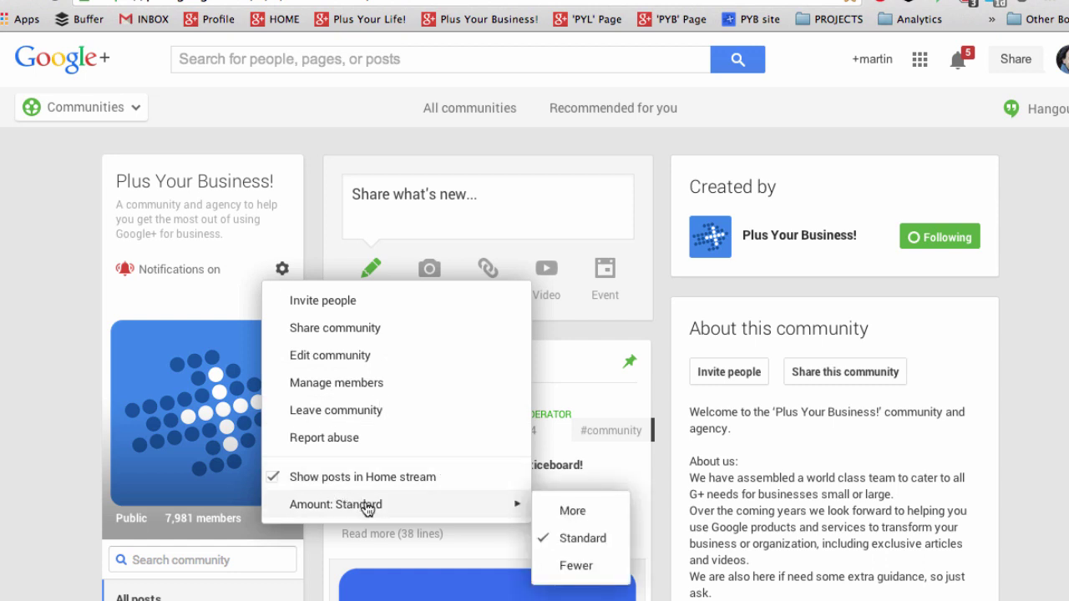
pyautogui.click(587, 518)
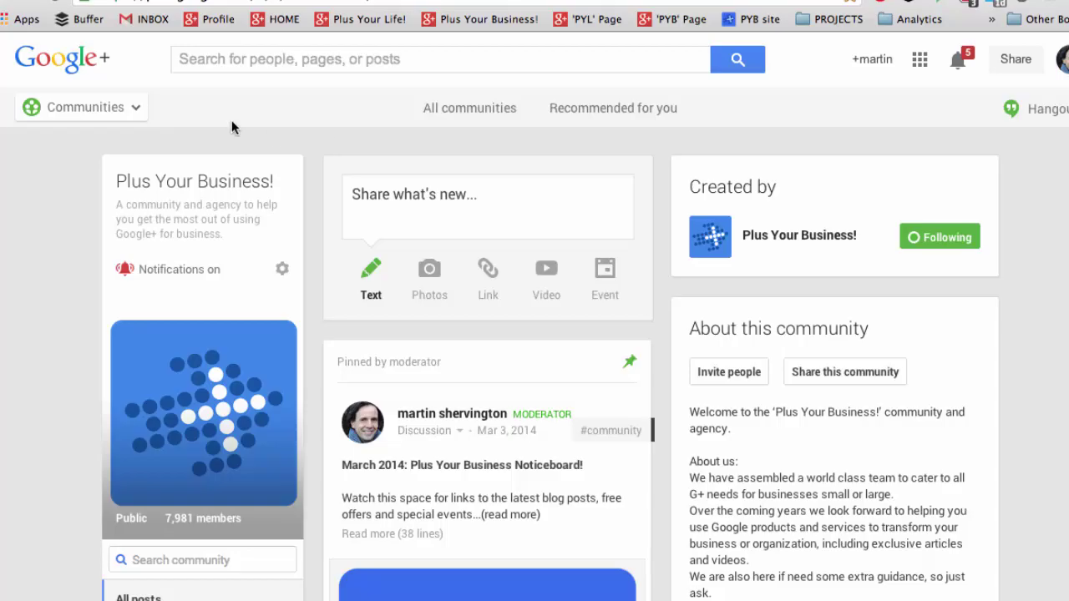
# Open the Google+ Help community from the joined communities and check its Home stream visibility and post amount settings.
pyautogui.moveTo(122, 111)
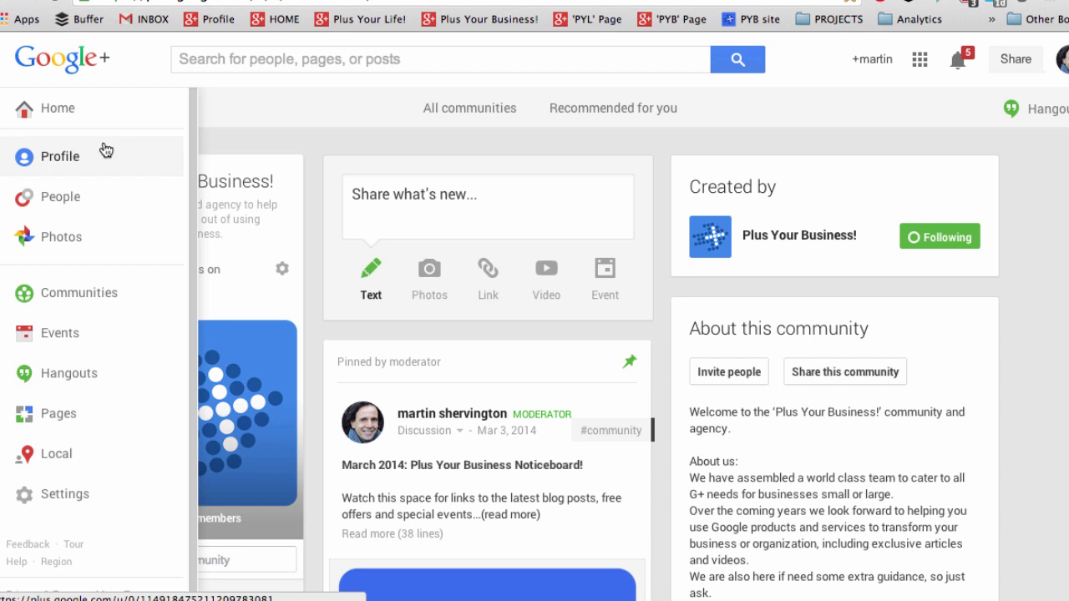
pyautogui.click(94, 299)
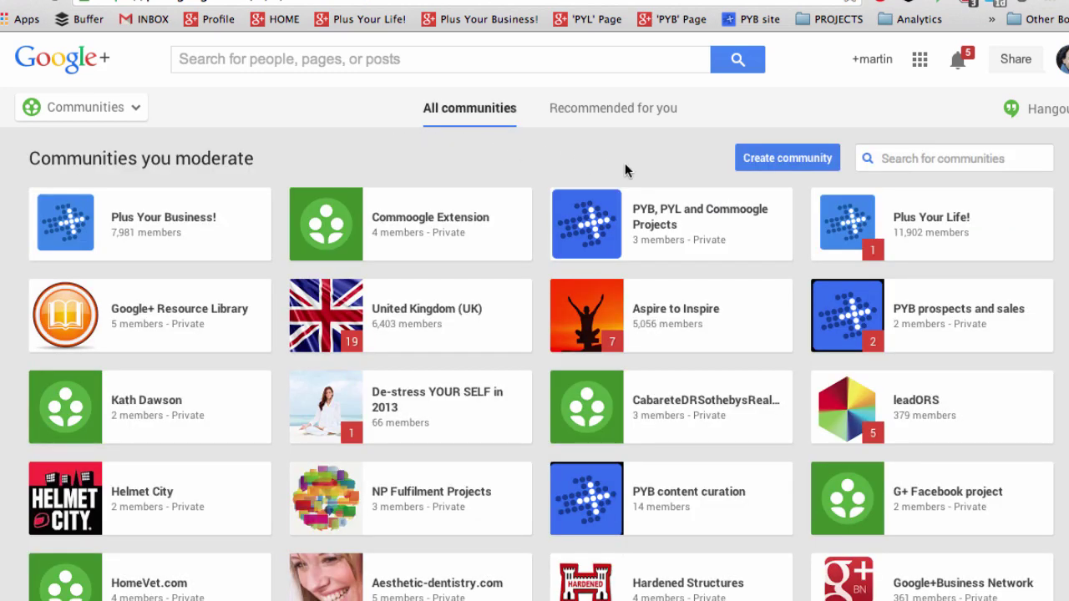
pyautogui.scroll(-10, 625, 167)
pyautogui.scroll(-2, 624, 171)
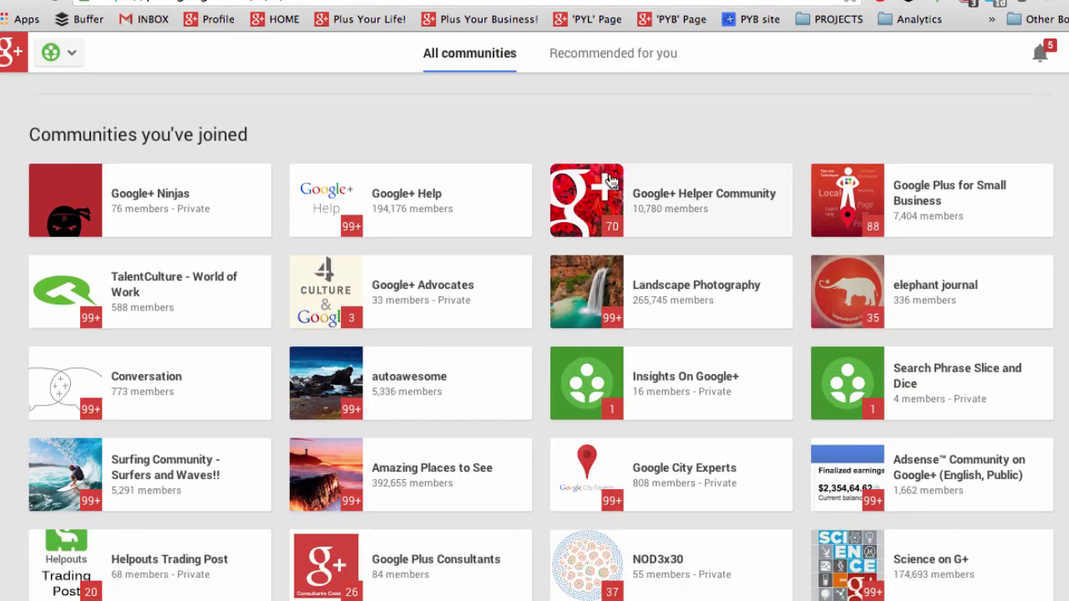
pyautogui.click(408, 205)
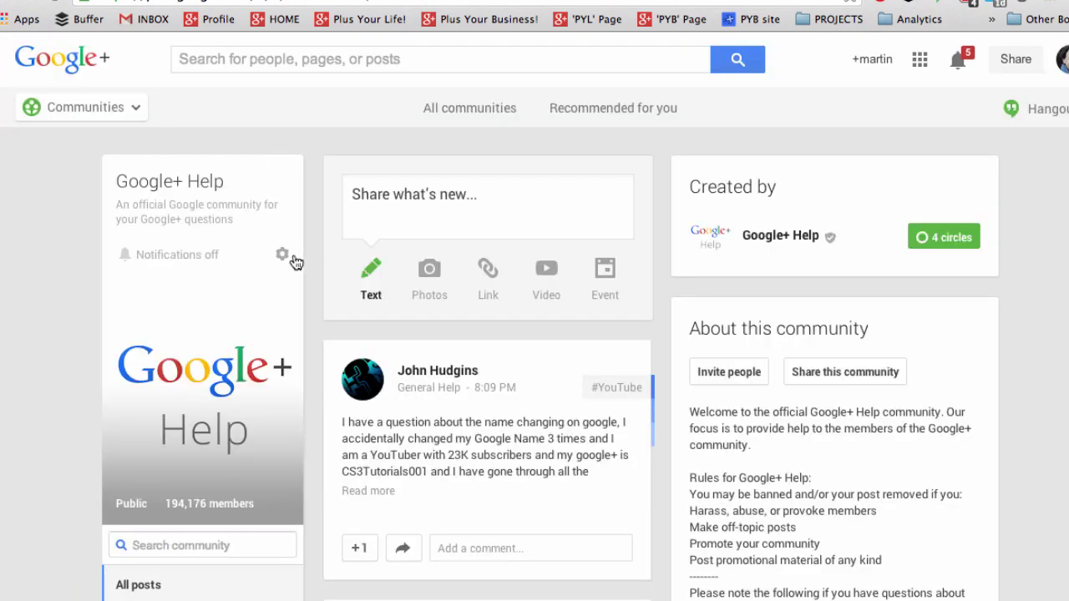
pyautogui.click(283, 257)
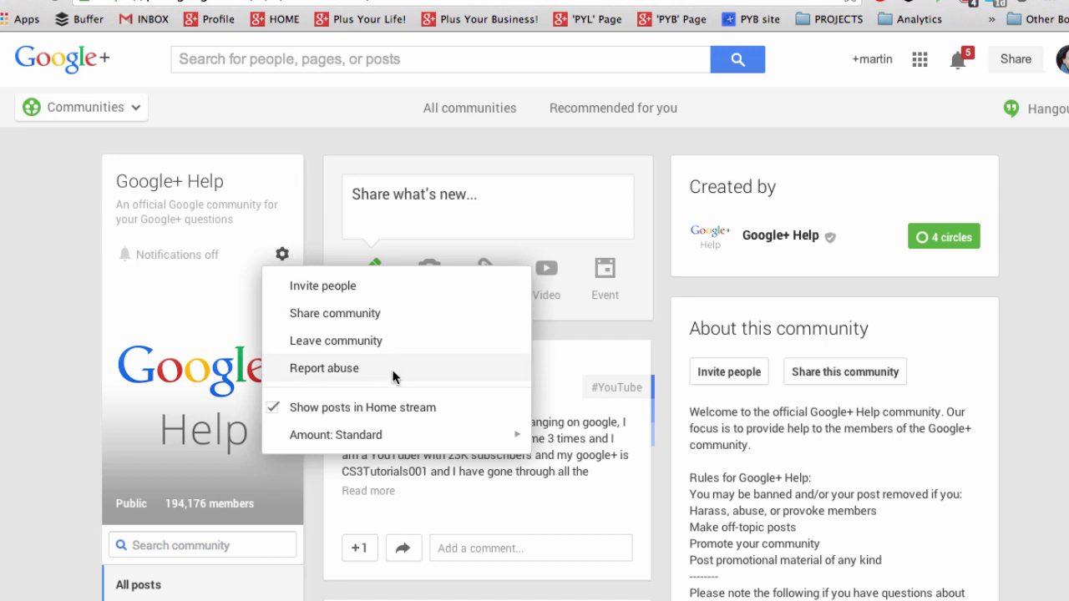
pyautogui.moveTo(433, 445)
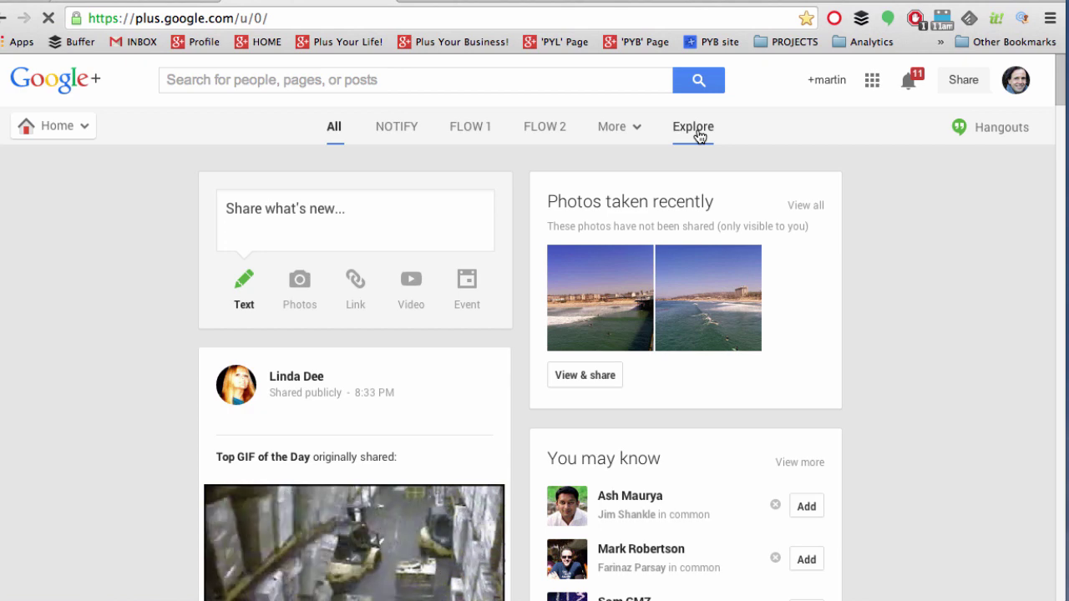
# In Explore's What's hot and recommended stream, switch showing posts in the Home stream off and on again, and view the amount setting.
pyautogui.click(698, 134)
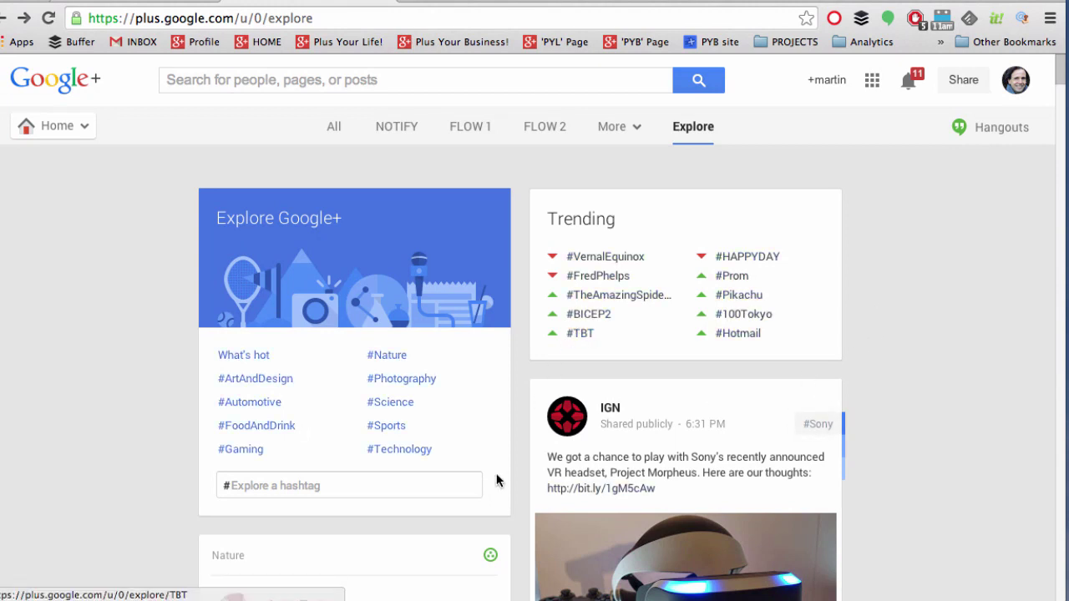
pyautogui.click(244, 356)
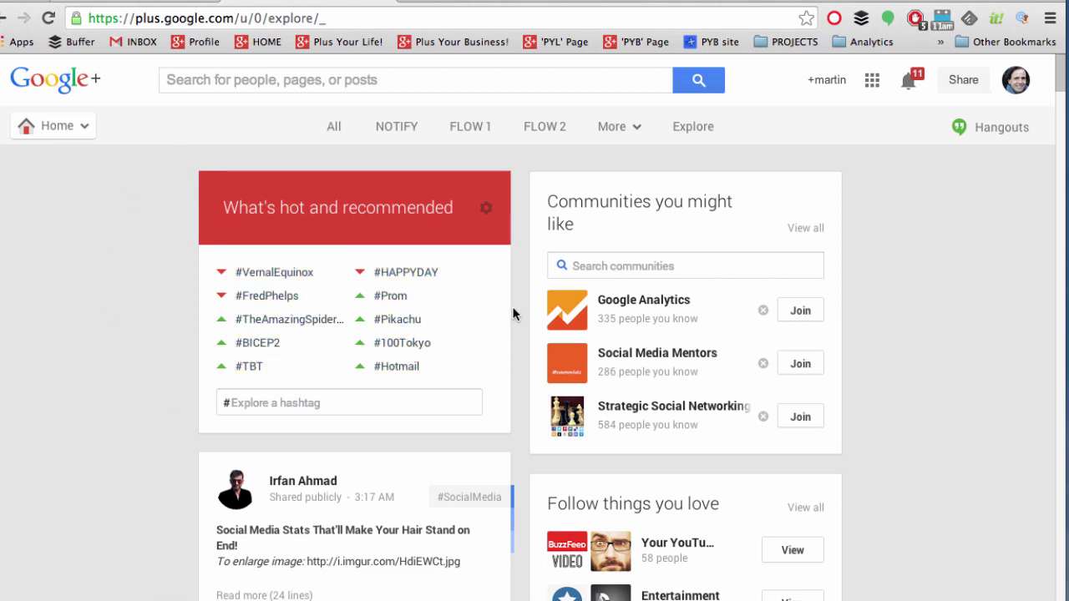
pyautogui.click(487, 212)
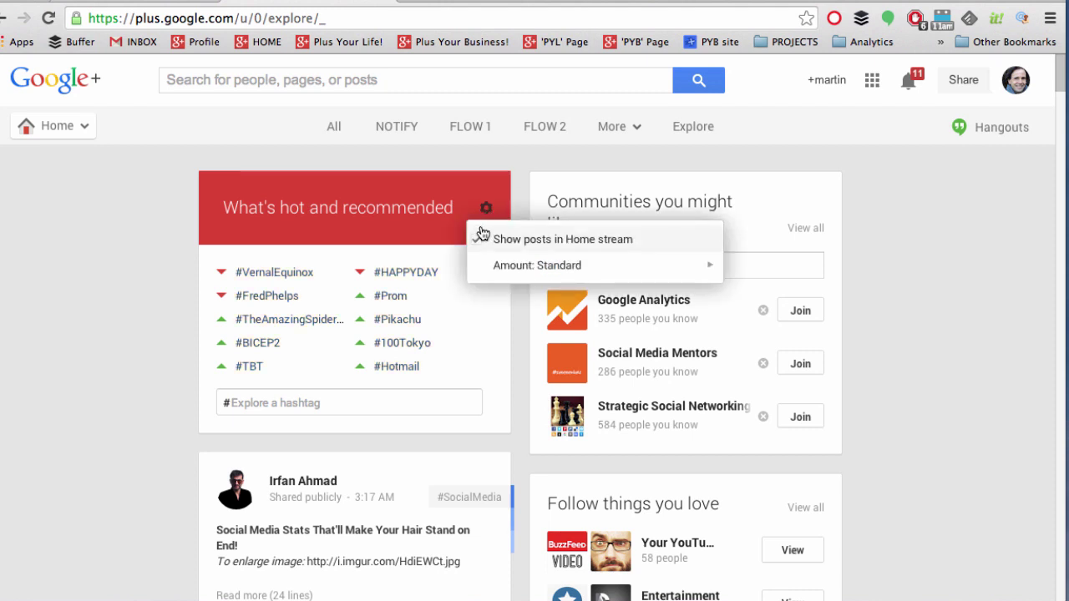
pyautogui.click(478, 242)
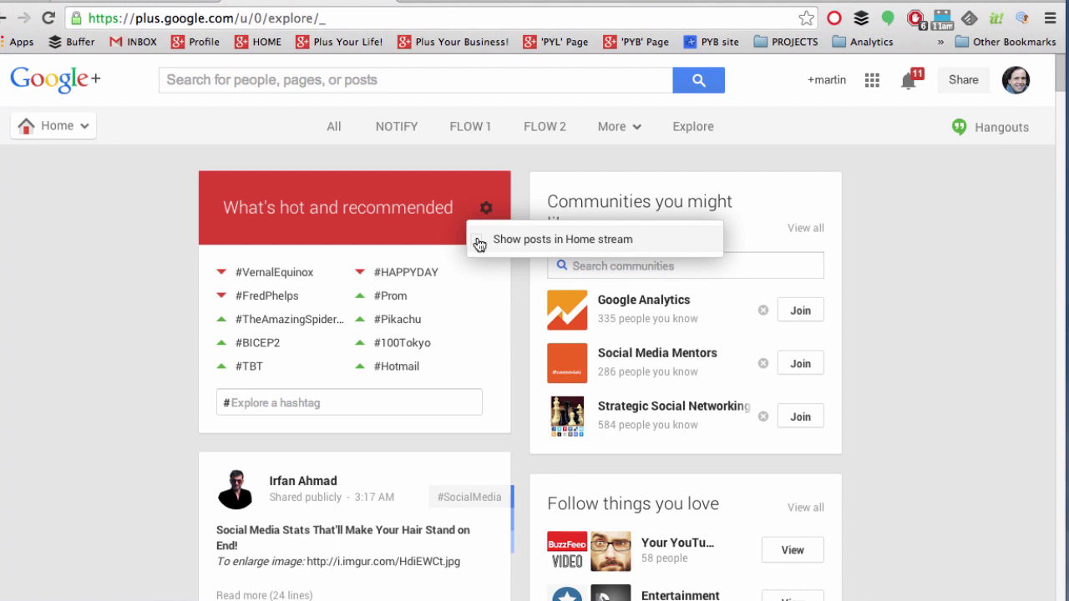
pyautogui.click(478, 242)
pyautogui.moveTo(708, 267)
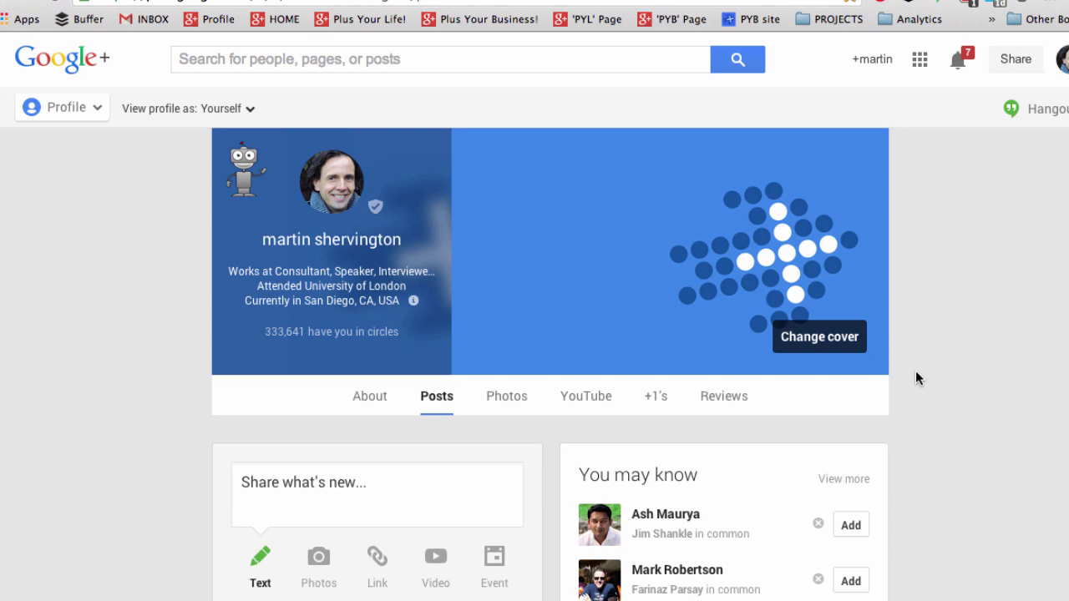
# Move the person mentioned in the privately shared profile post from the FLOW 1 circle to the NOTIFY circle.
pyautogui.scroll(-5, 916, 373)
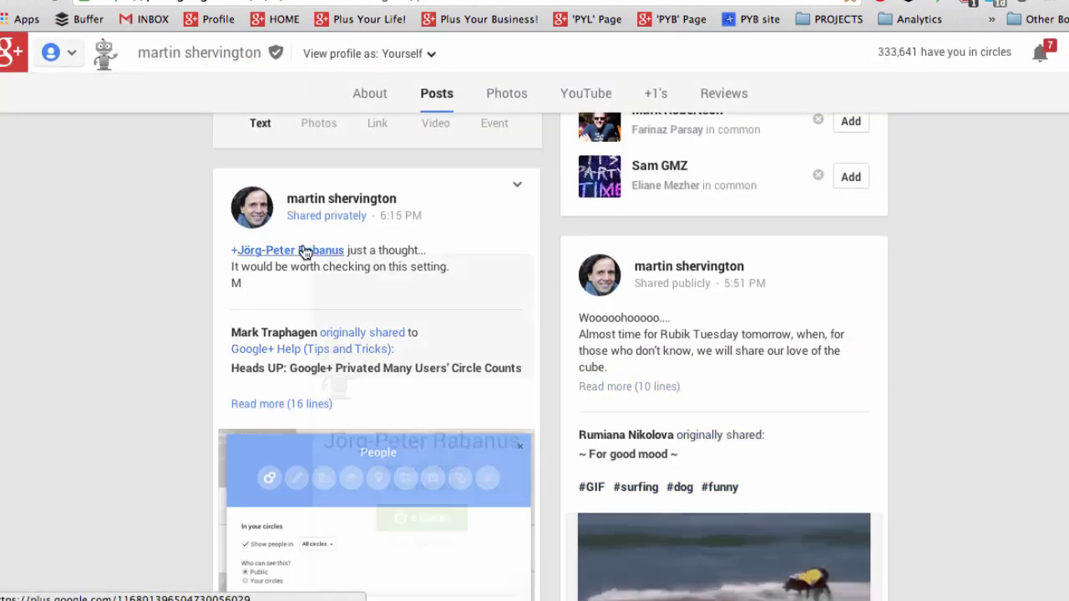
pyautogui.moveTo(305, 252)
pyautogui.click(420, 516)
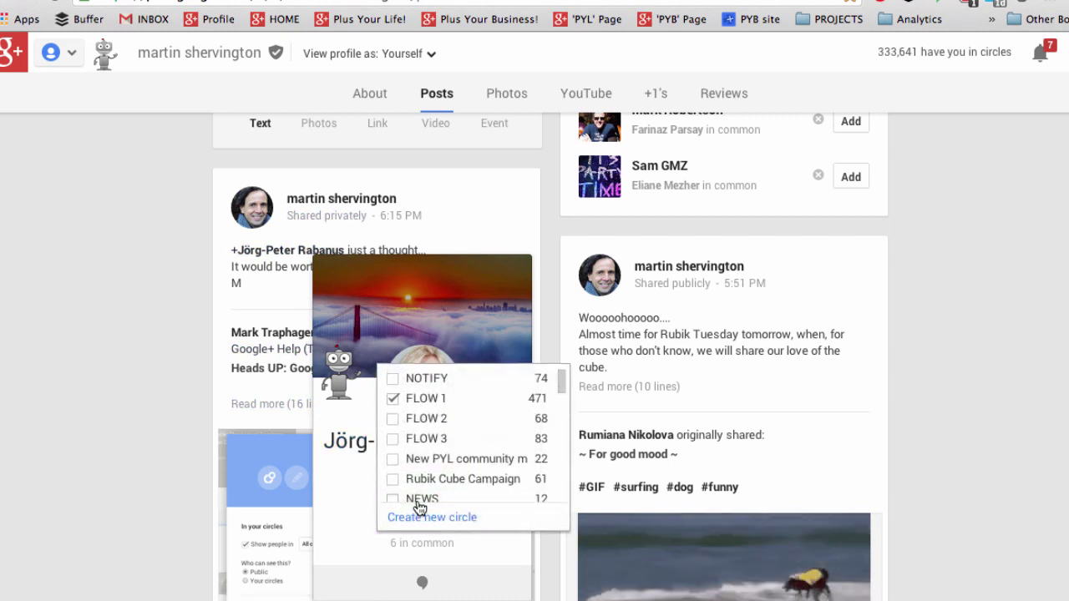
pyautogui.click(394, 380)
pyautogui.click(394, 399)
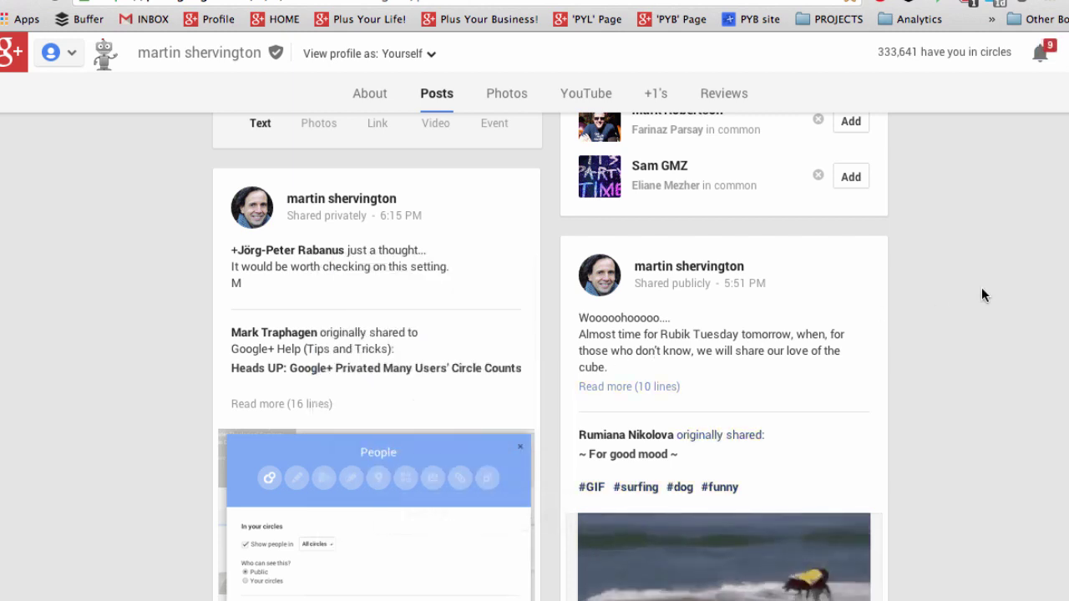
pyautogui.scroll(6, 983, 289)
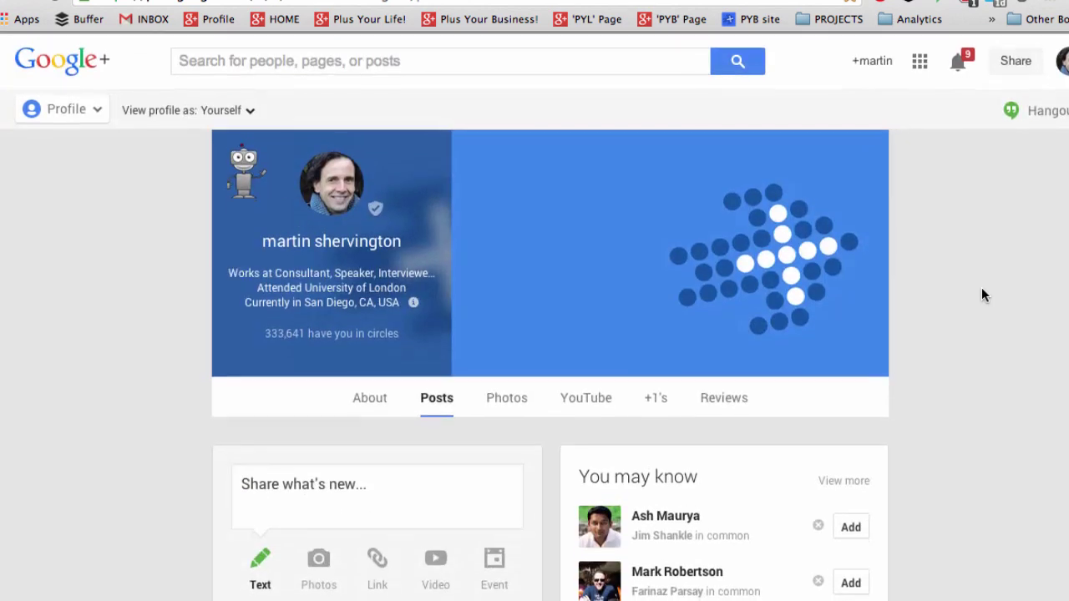